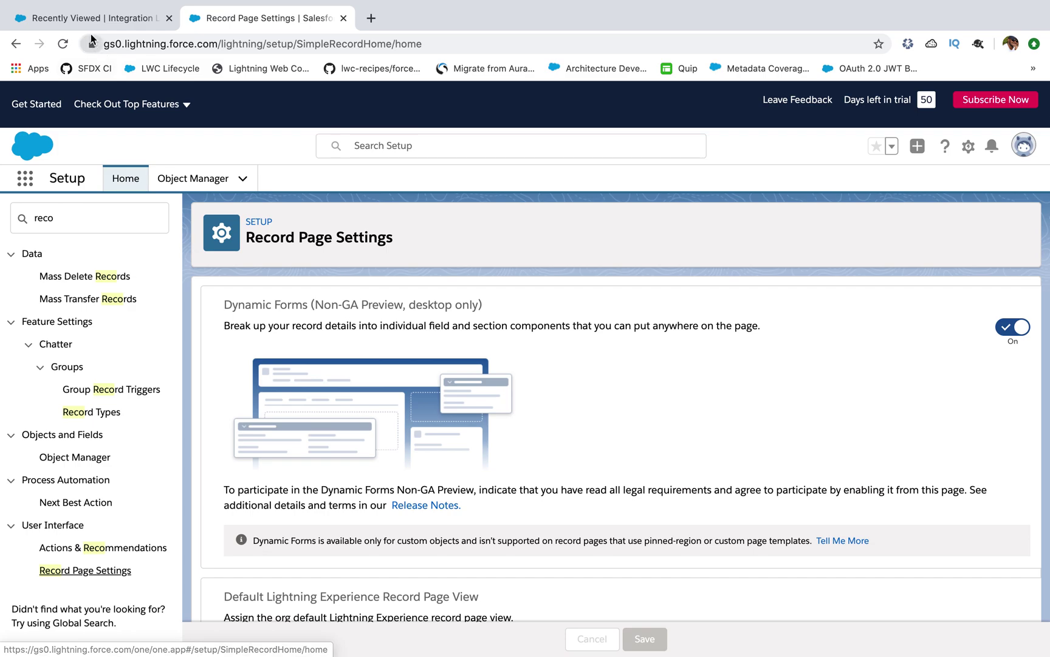
- Open the Post Accounts record from Integration Logs and choose Edit Page from the gear menu
{"action": "left_click", "coordinate": [77, 22]}
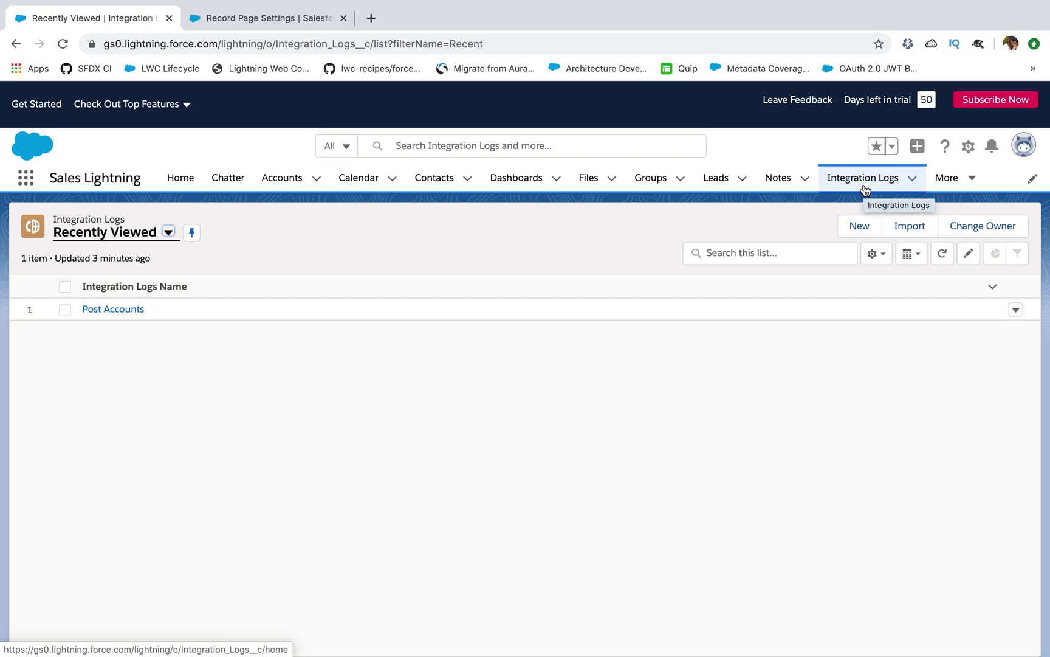
{"action": "left_click", "coordinate": [123, 310]}
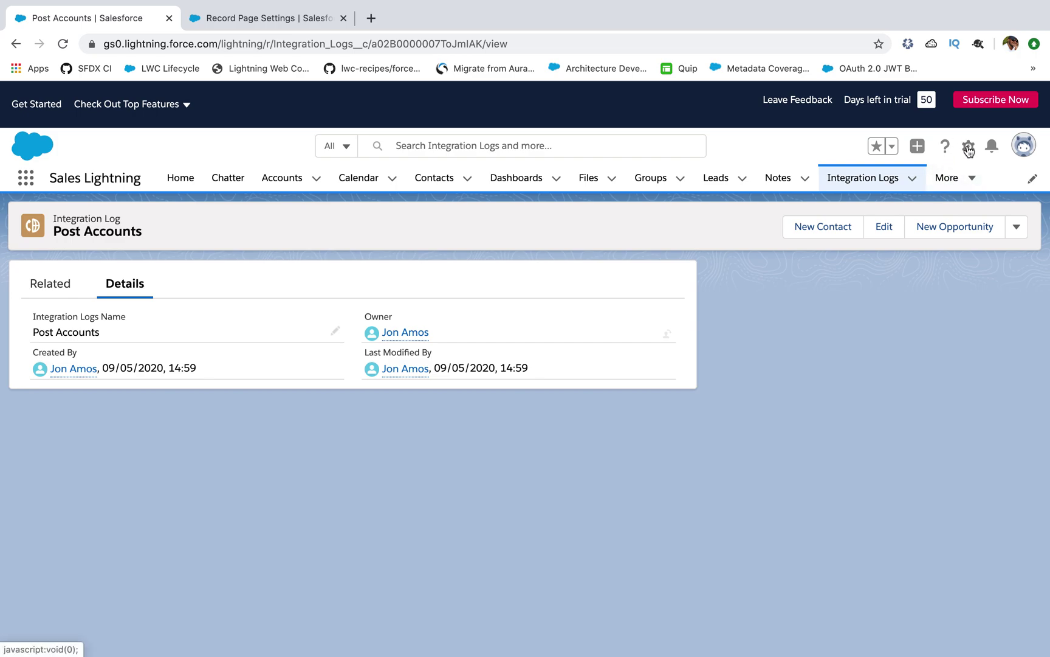
{"action": "left_click", "coordinate": [969, 149]}
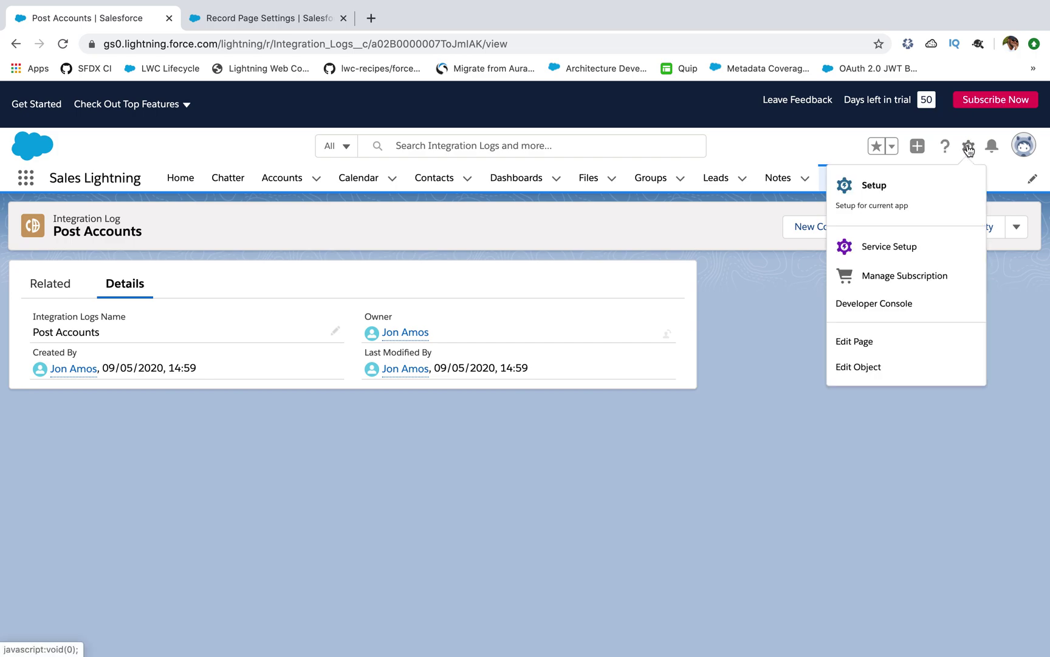
{"action": "left_click", "coordinate": [859, 344]}
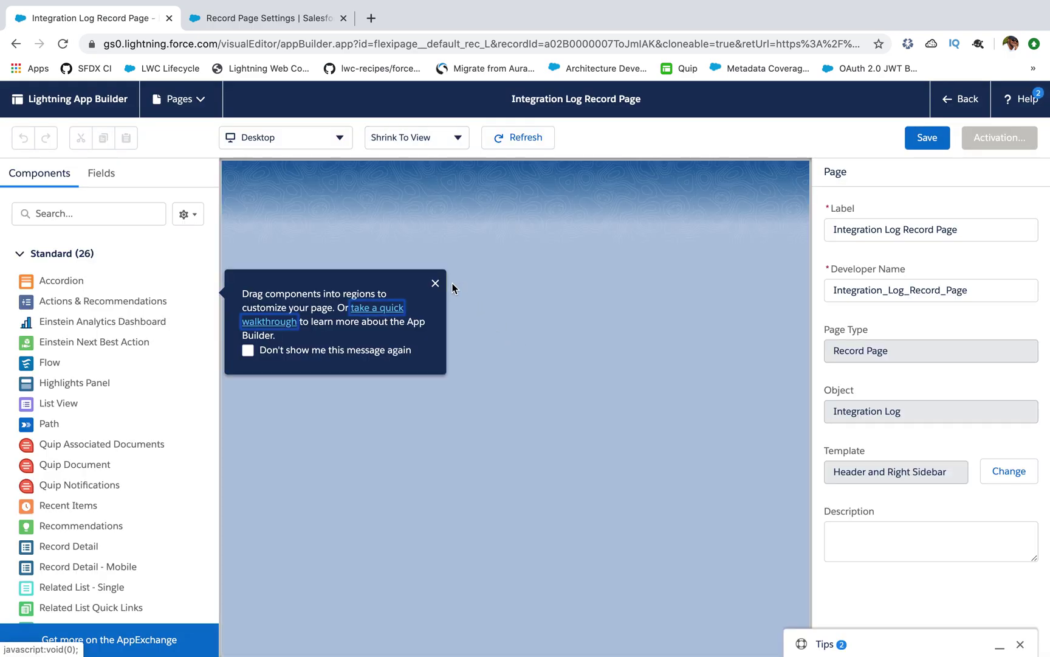
- Drop a 1-column Field Section onto the Details tab and label it 'Information'
{"action": "left_click", "coordinate": [434, 285]}
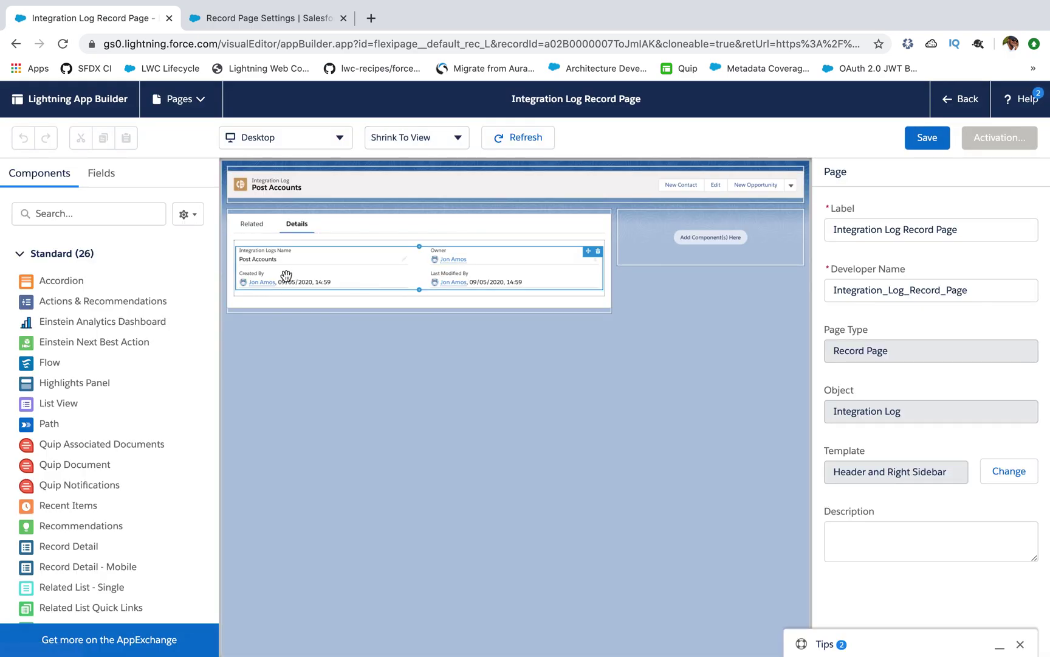
{"action": "left_click", "coordinate": [101, 173]}
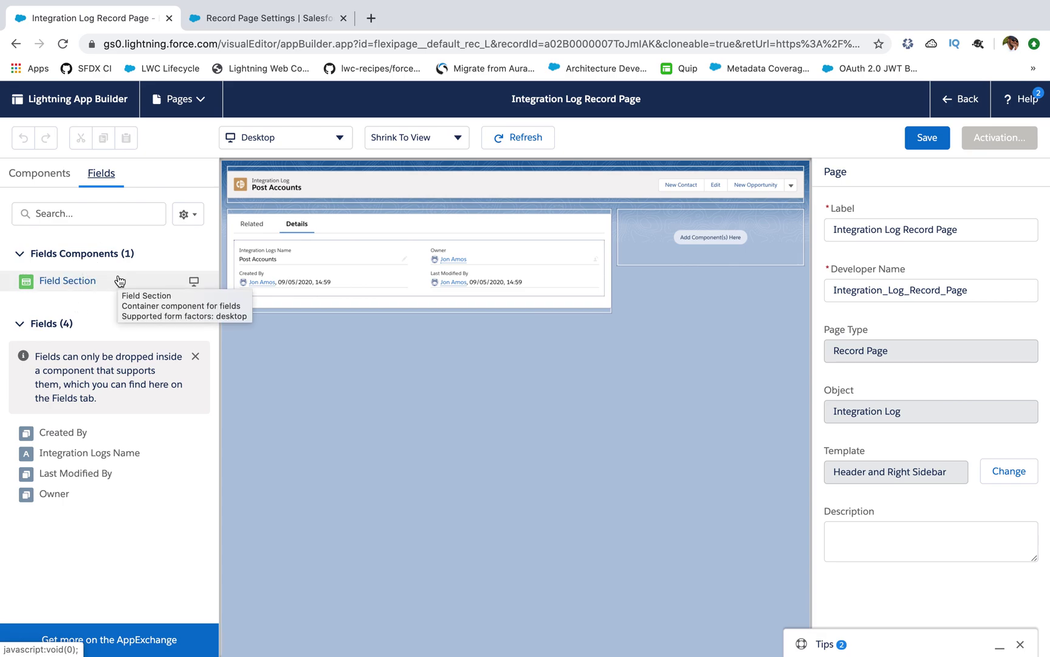
{"action": "left_click", "coordinate": [79, 288]}
{"action": "left_click_drag", "start_coordinate": [79, 288], "coordinate": [284, 243]}
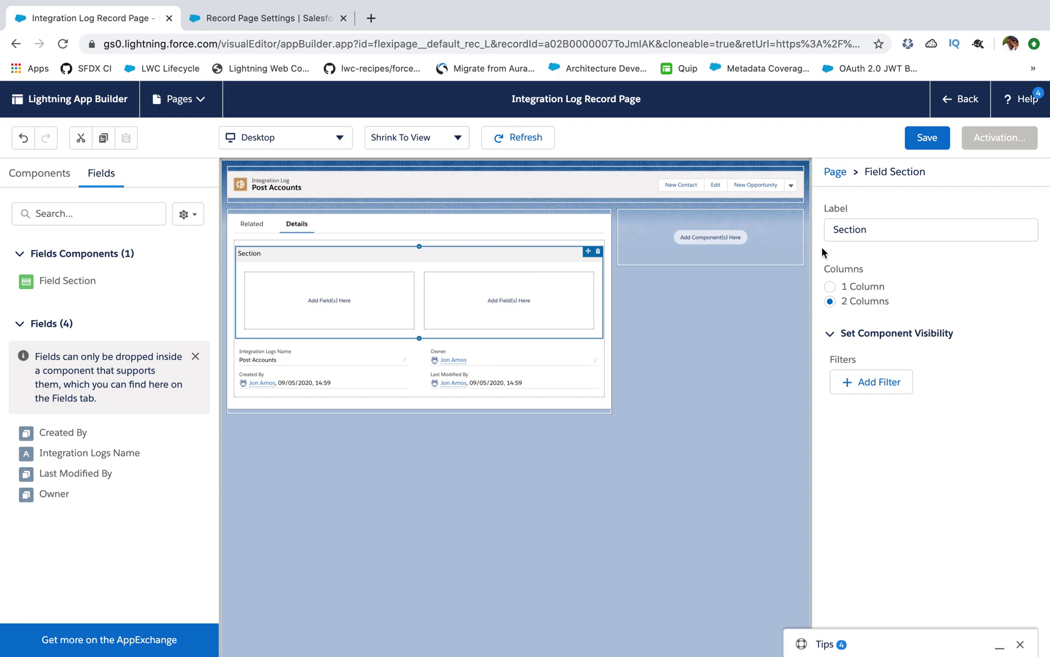
{"action": "left_click", "coordinate": [831, 286]}
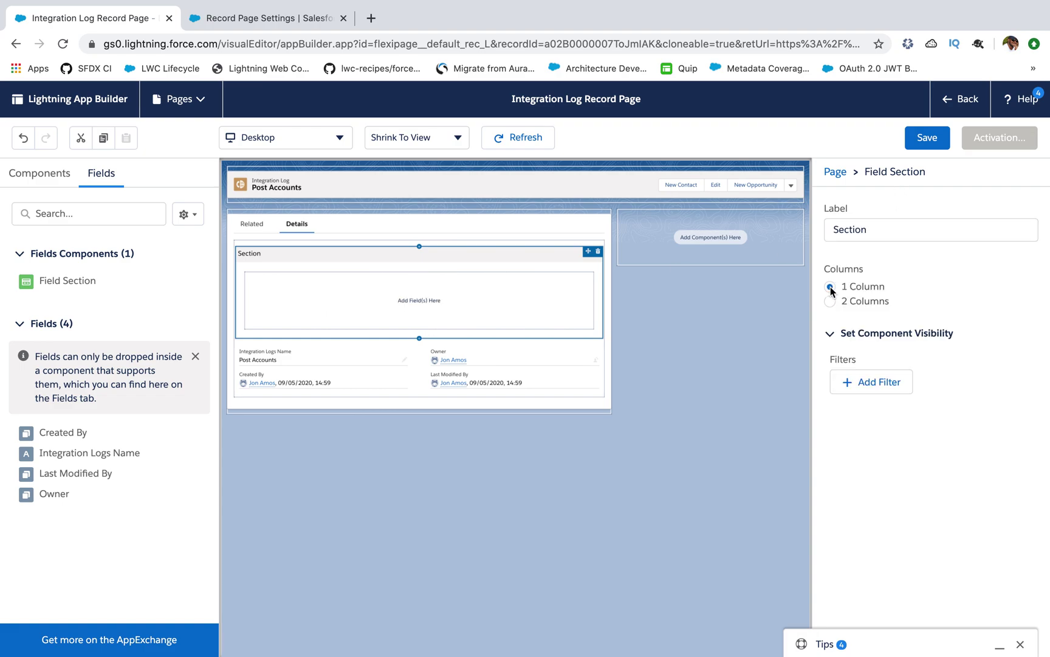
{"action": "left_click", "coordinate": [881, 228]}
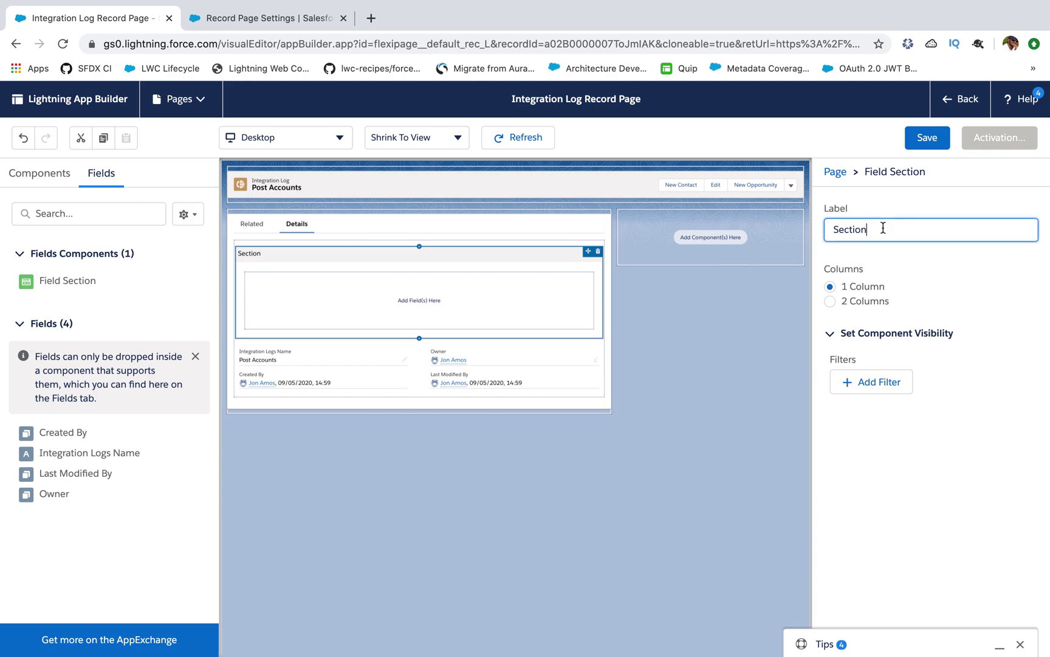
{"action": "key", "text": "BackSpace"}
{"action": "key", "text": "BackSpace"}
{"action": "key", "text": "BackSpace"}
{"action": "key", "text": "BackSpace"}
{"action": "key", "text": "BackSpace"}
{"action": "key", "text": "BackSpace"}
{"action": "key", "text": "BackSpace"}
{"action": "type", "text": "Information"}
{"action": "left_click", "coordinate": [873, 381]}
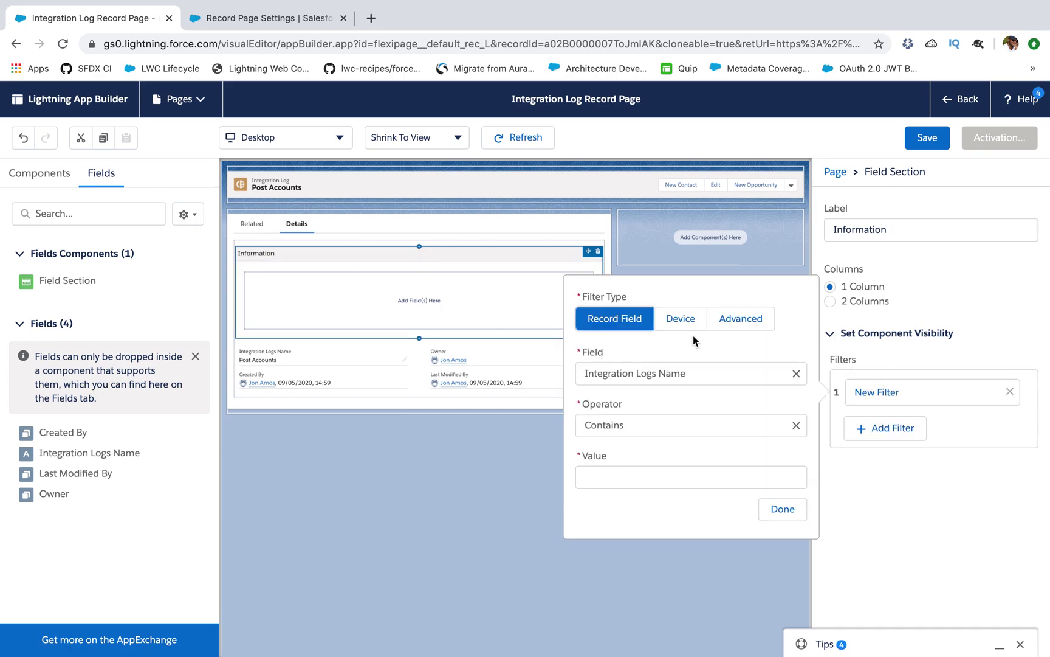
{"action": "left_click", "coordinate": [684, 324]}
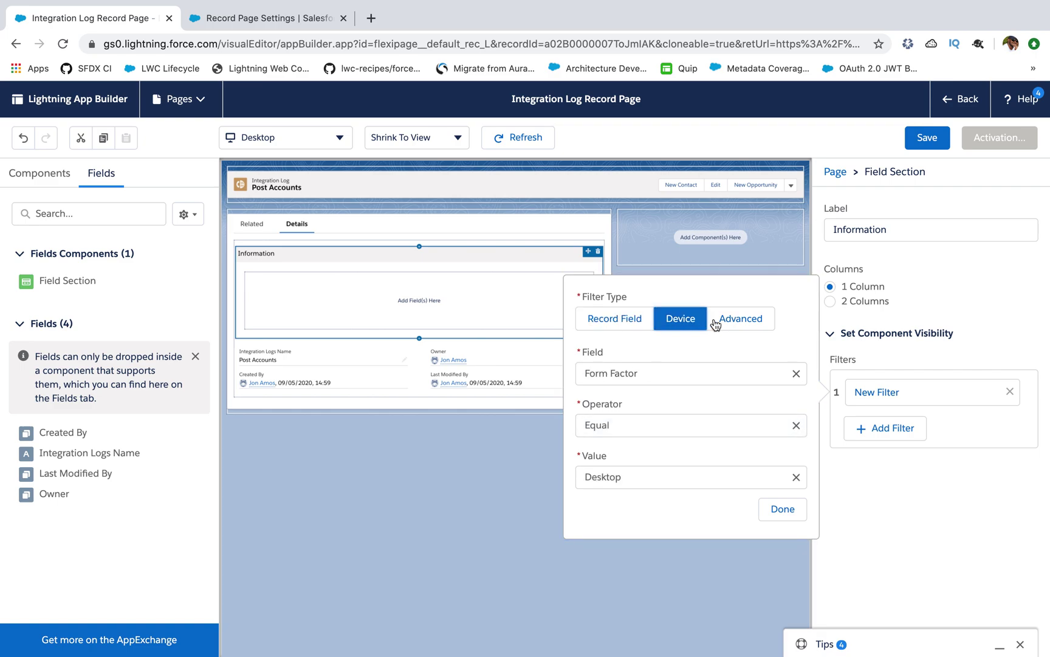
{"action": "left_click", "coordinate": [736, 320]}
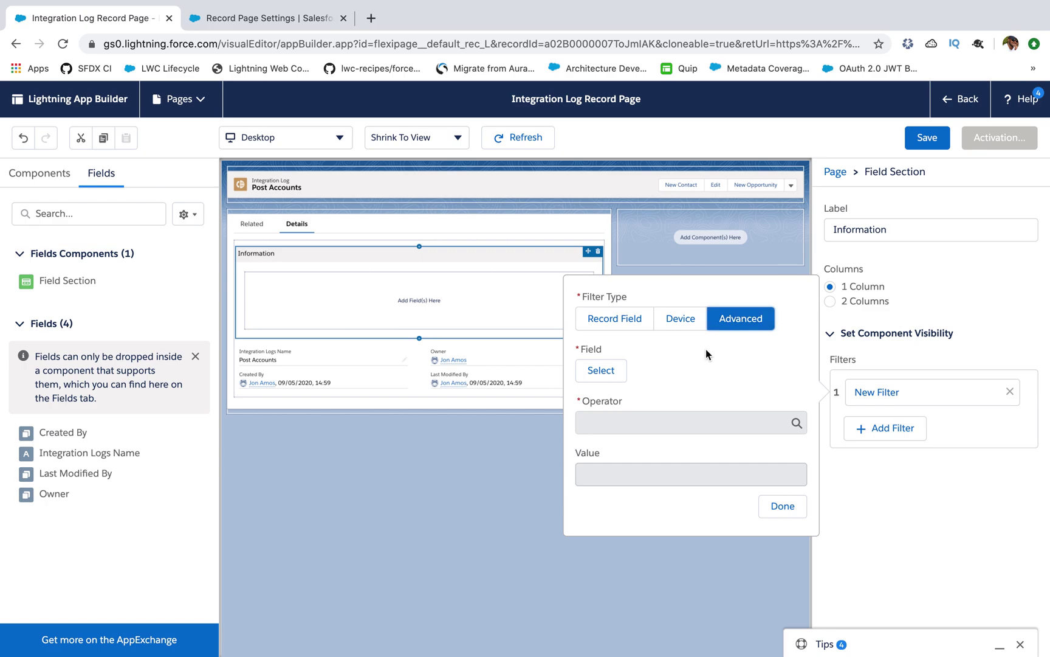
{"action": "left_click", "coordinate": [892, 491]}
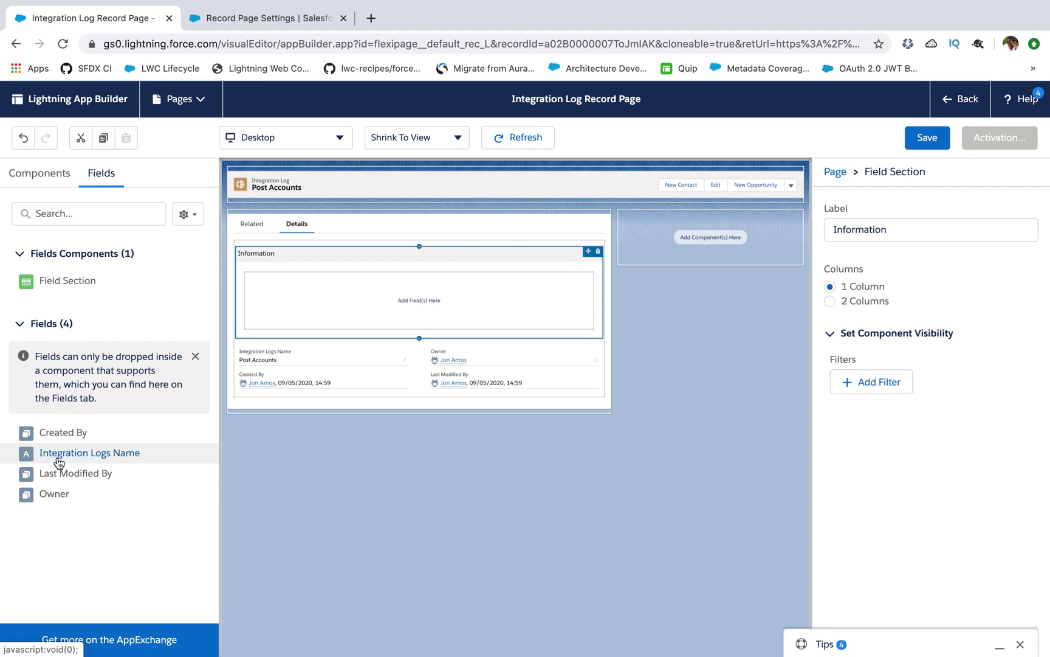
- Add Created By, Integration Logs Name and Last Modified By to Information, then select Integration Logs Name
{"action": "left_click", "coordinate": [62, 438]}
{"action": "left_click_drag", "start_coordinate": [61, 438], "coordinate": [298, 294]}
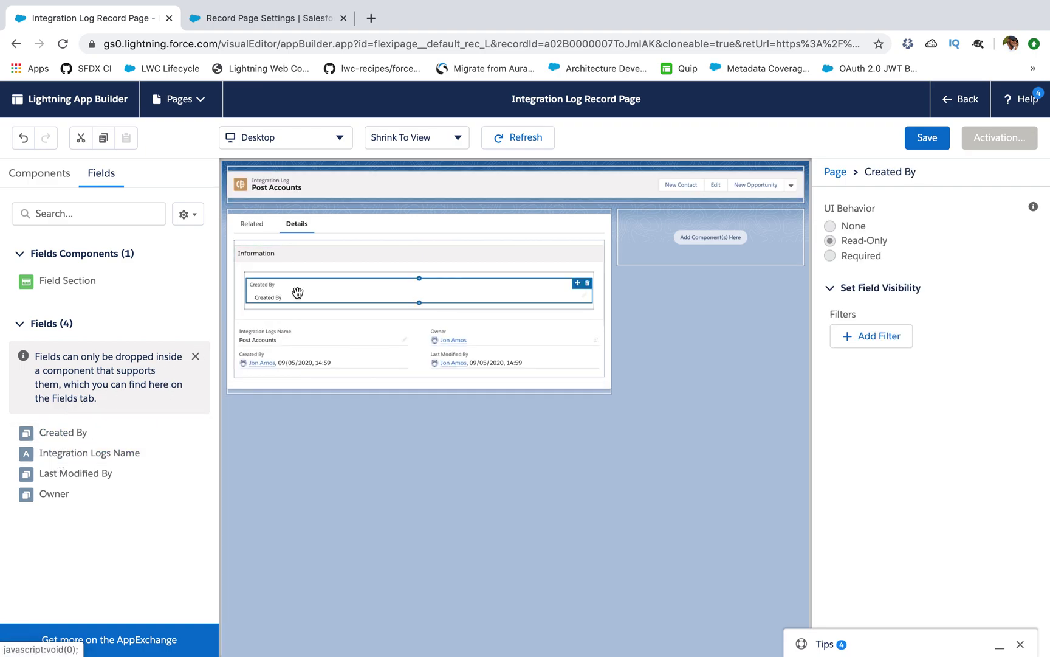
{"action": "left_click_drag", "start_coordinate": [90, 451], "coordinate": [294, 310]}
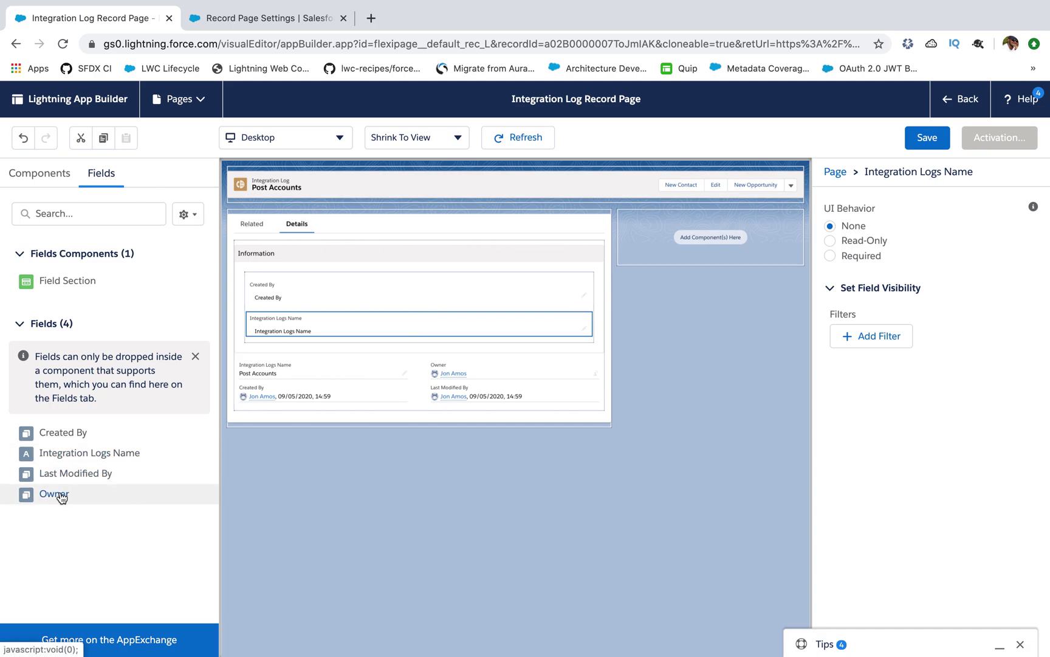
{"action": "left_click_drag", "start_coordinate": [71, 481], "coordinate": [262, 338]}
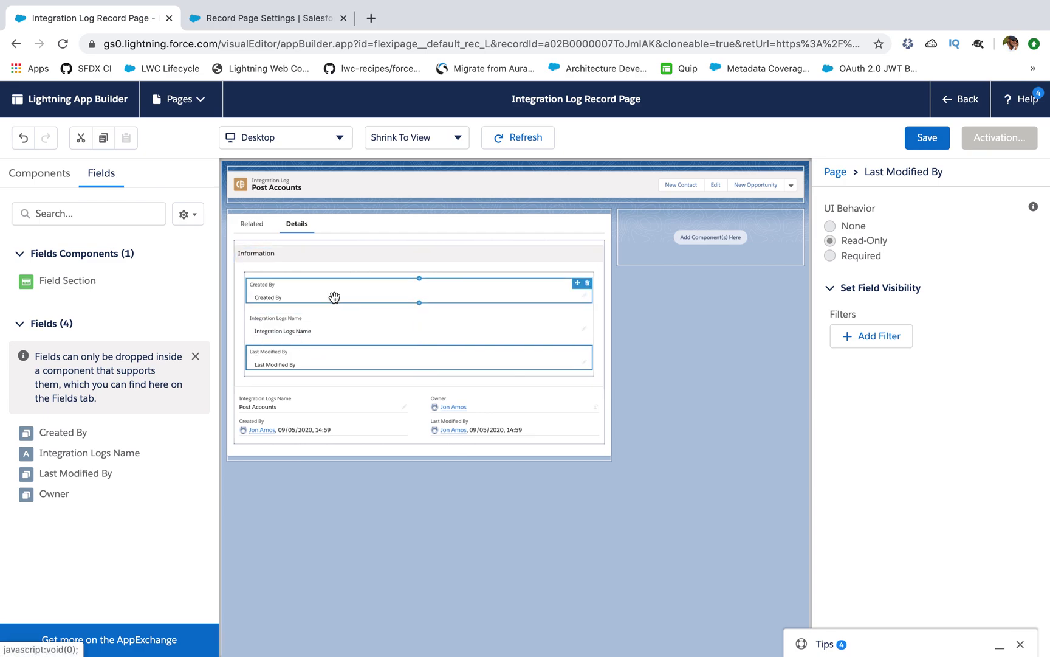
{"action": "left_click", "coordinate": [437, 291]}
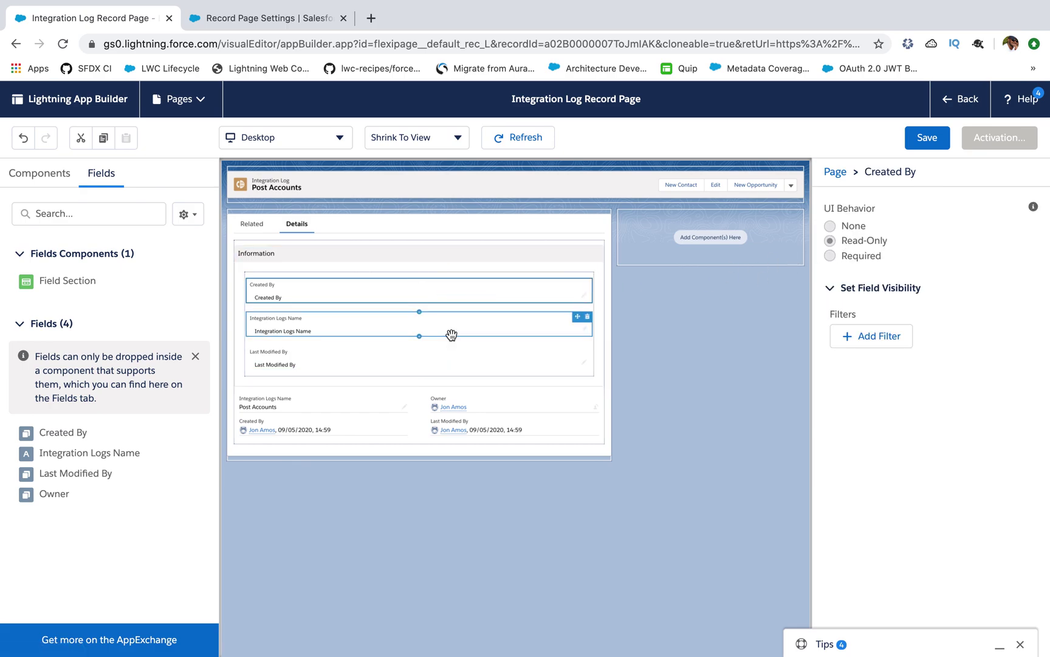
{"action": "left_click", "coordinate": [451, 334]}
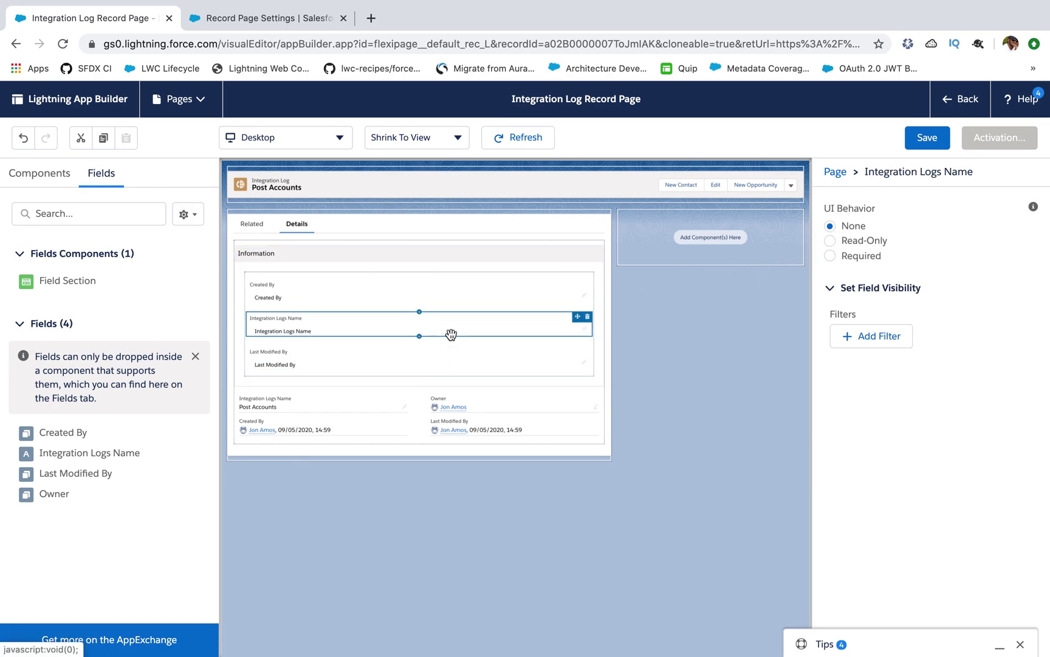
- Set the Integration Logs Name field's UI Behavior to Required
{"action": "left_click", "coordinate": [830, 240]}
{"action": "left_click", "coordinate": [830, 257]}
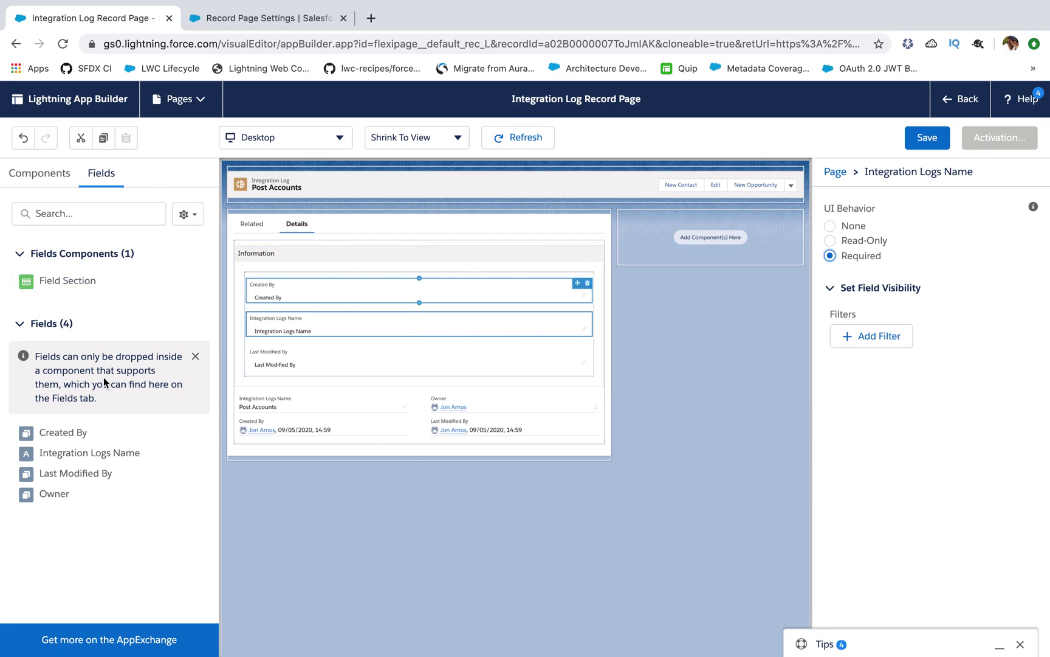
- Delete the Information section and select the Record Detail component
{"action": "left_click", "coordinate": [364, 415]}
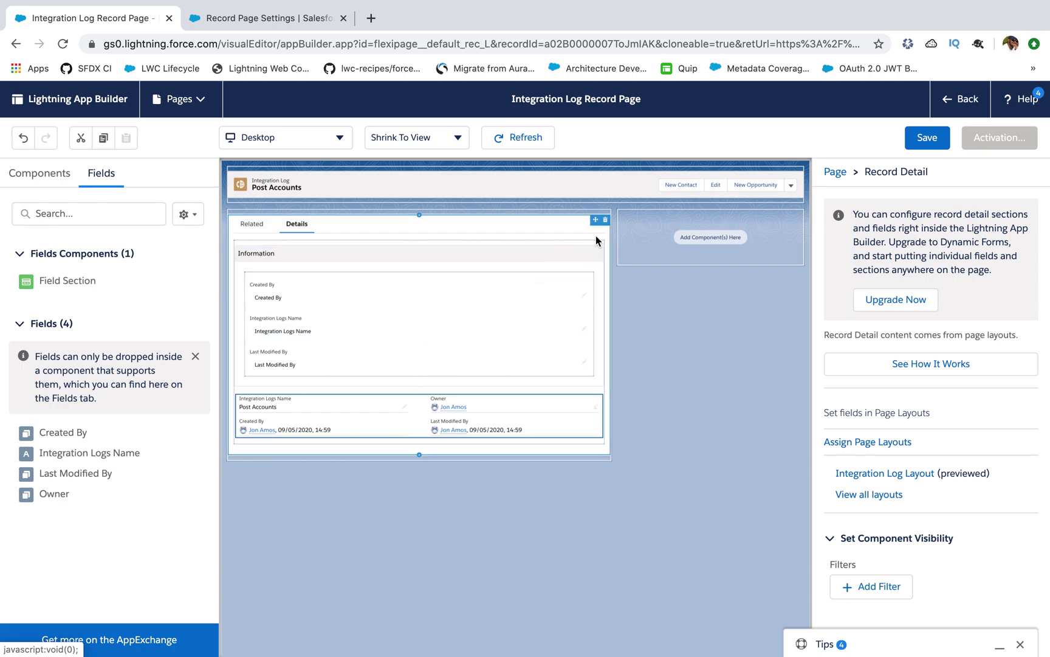
{"action": "left_click", "coordinate": [599, 251]}
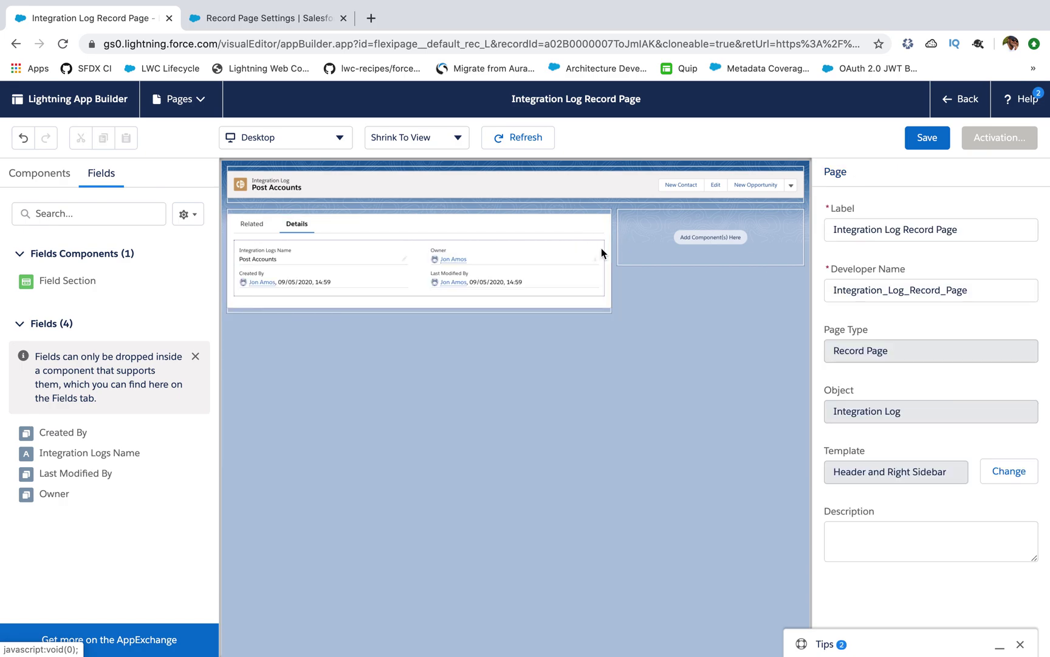
{"action": "left_click", "coordinate": [540, 260]}
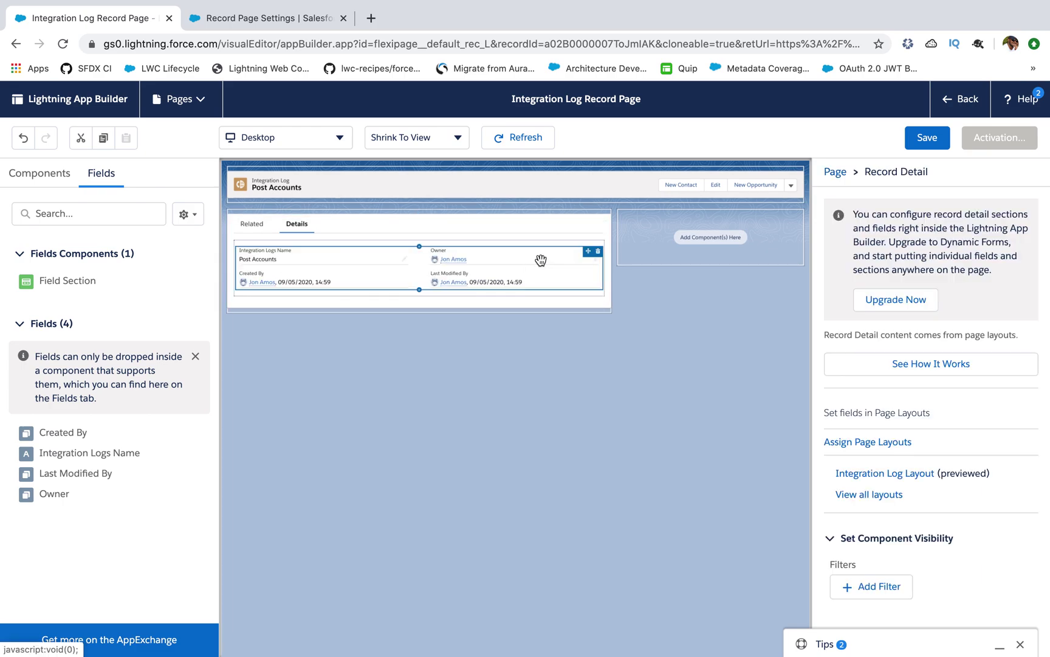
- Start the Dynamic Forms upgrade and choose Integration Log Layout as the source
{"action": "left_click", "coordinate": [897, 302]}
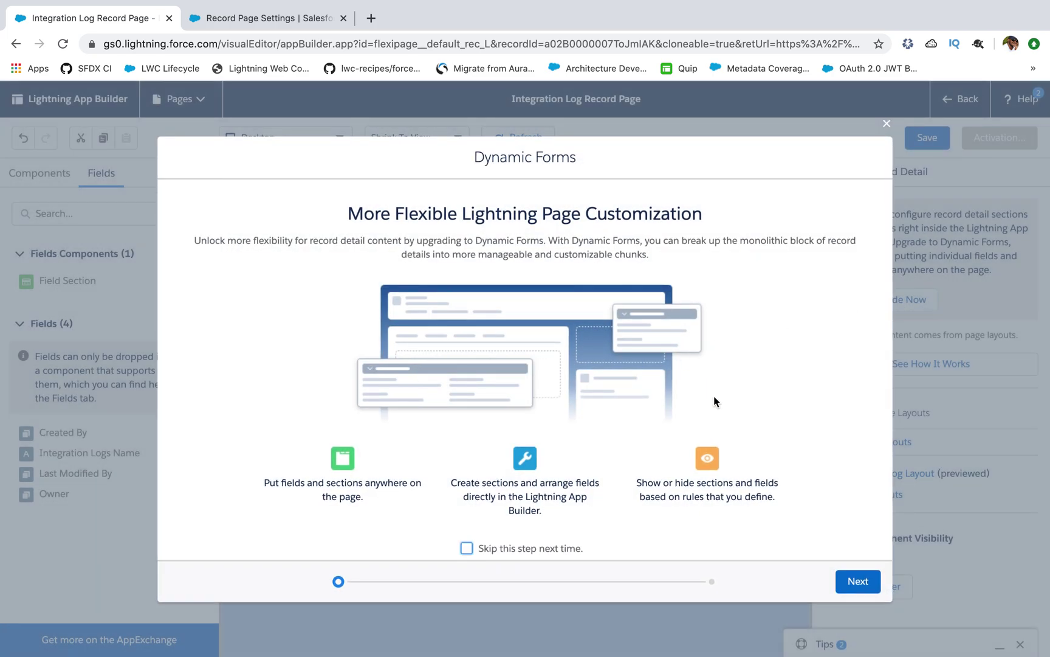
{"action": "left_click", "coordinate": [862, 588]}
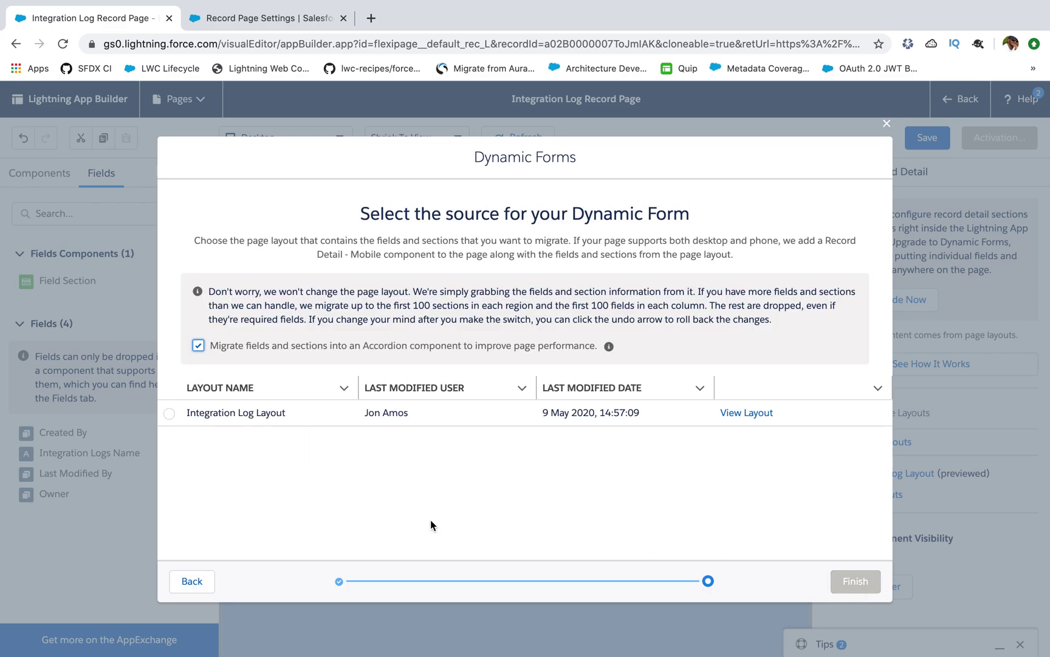
{"action": "left_click", "coordinate": [169, 414]}
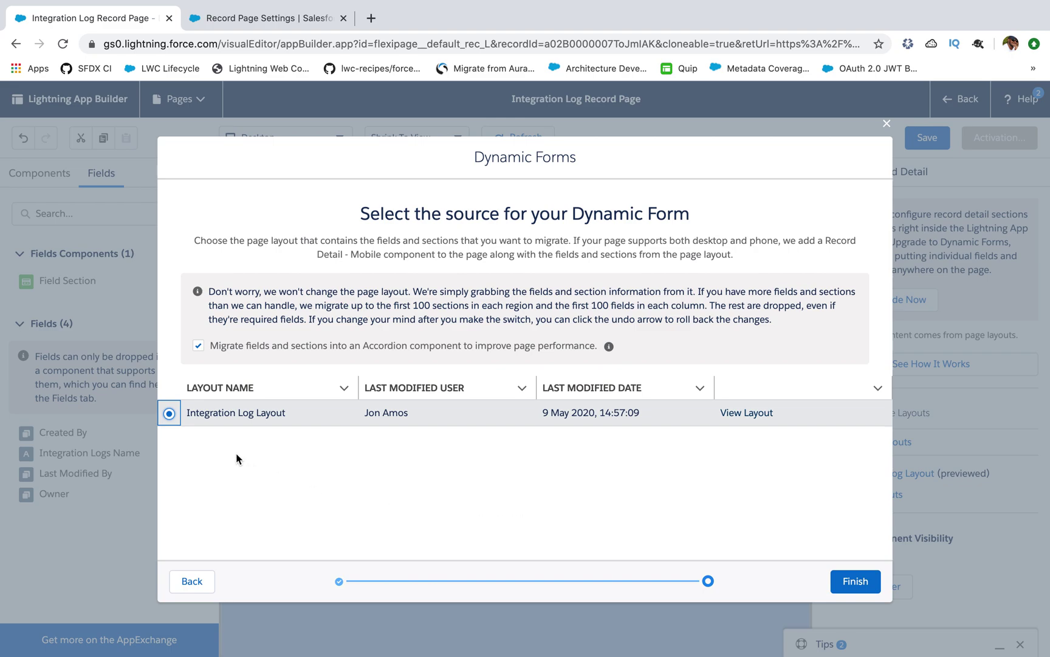
- Finish the Dynamic Forms wizard, then review Record Detail - Mobile, the Accordion and the Highlights Panel
{"action": "left_click", "coordinate": [850, 583]}
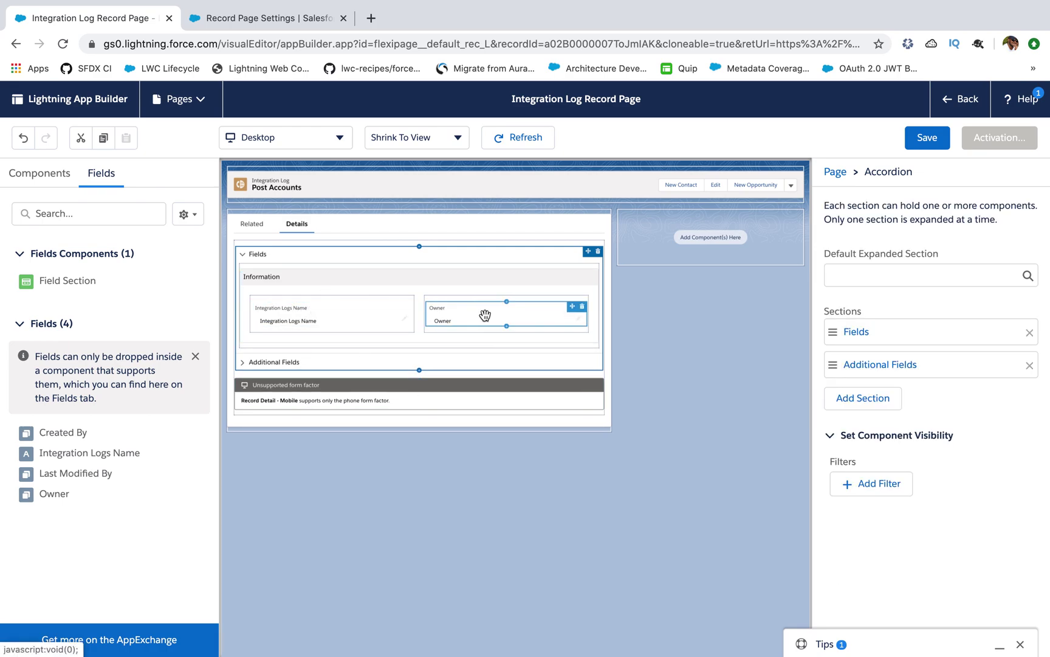
{"action": "left_click", "coordinate": [350, 390]}
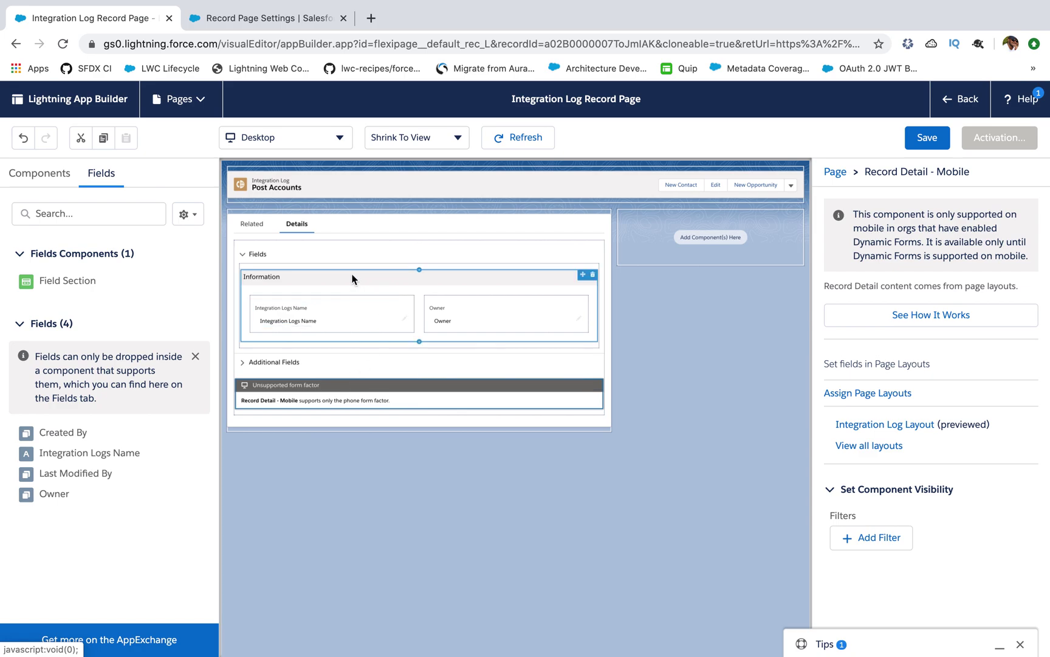
{"action": "left_click", "coordinate": [322, 255]}
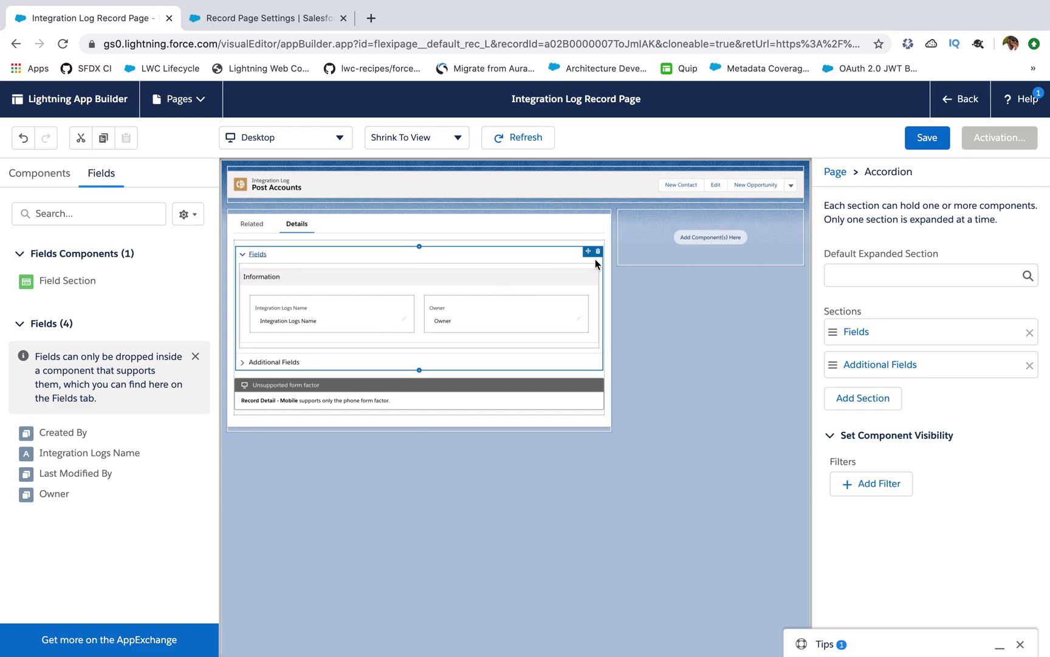
{"action": "left_click", "coordinate": [562, 187]}
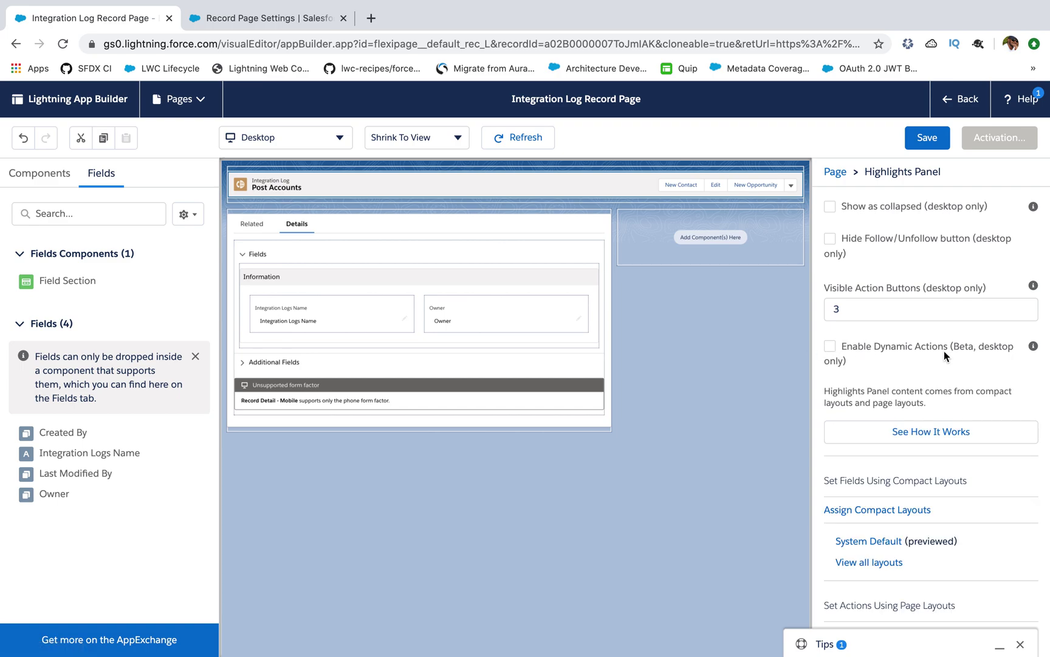
{"action": "left_click", "coordinate": [830, 346]}
{"action": "left_click", "coordinate": [830, 346]}
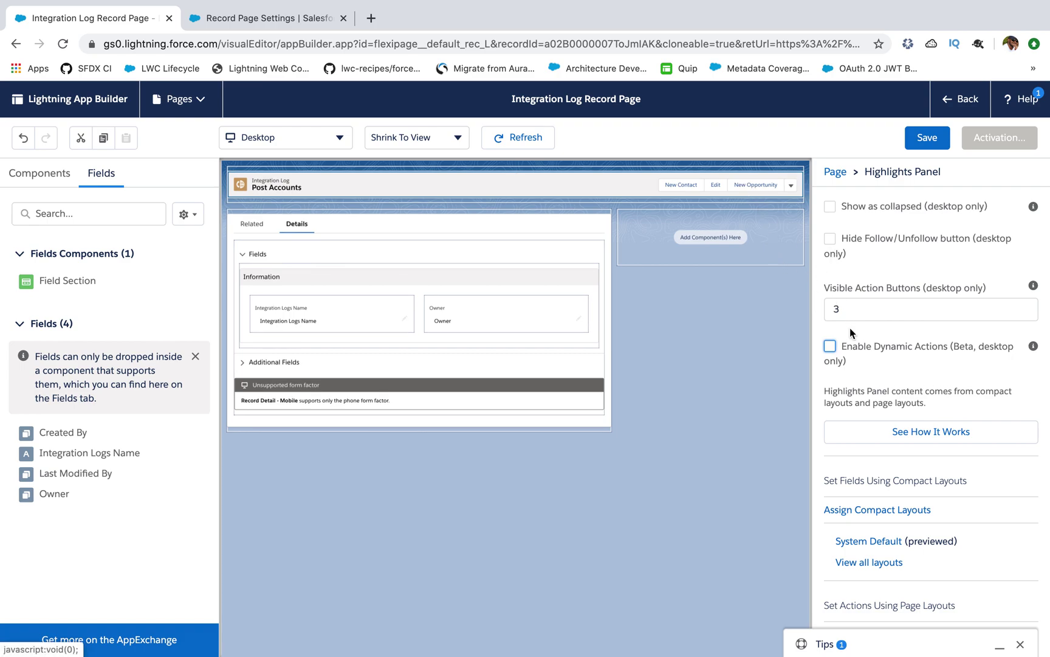
- Enable Dynamic Actions on the Highlights Panel and add the Edit action
{"action": "left_click", "coordinate": [830, 346]}
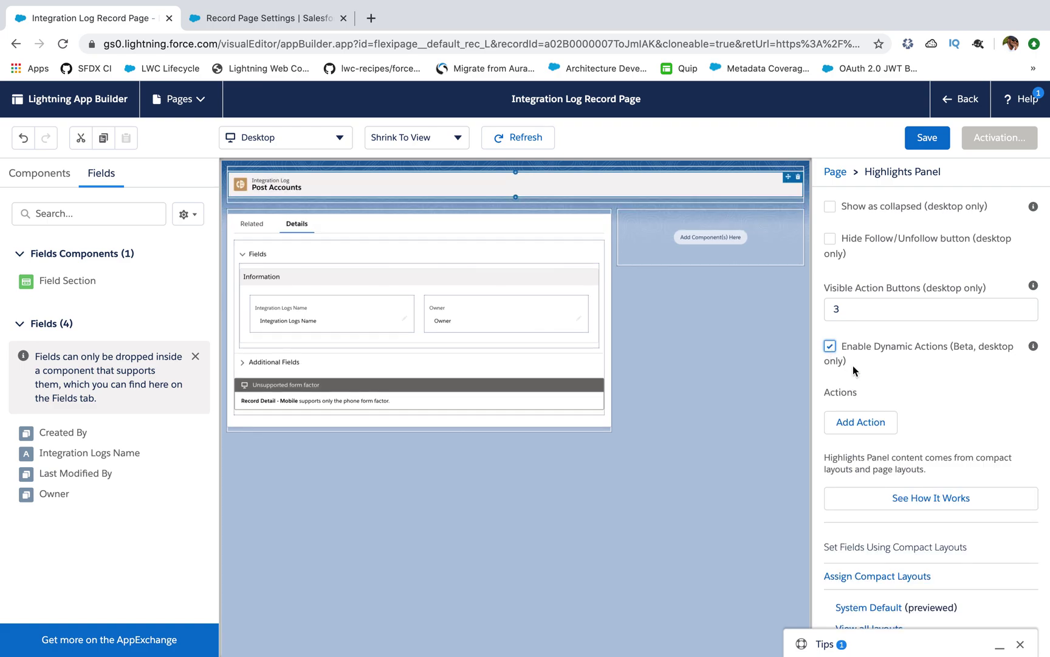
{"action": "left_click", "coordinate": [861, 422]}
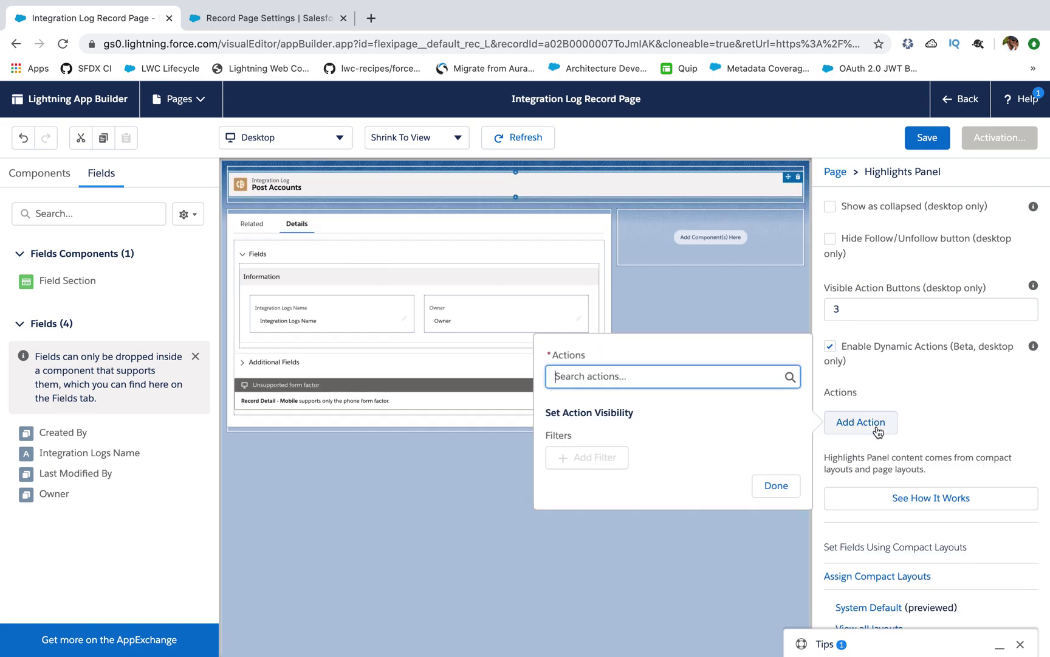
{"action": "left_click", "coordinate": [658, 378]}
{"action": "scroll", "coordinate": [651, 498], "scroll_direction": "down", "scroll_amount": 5}
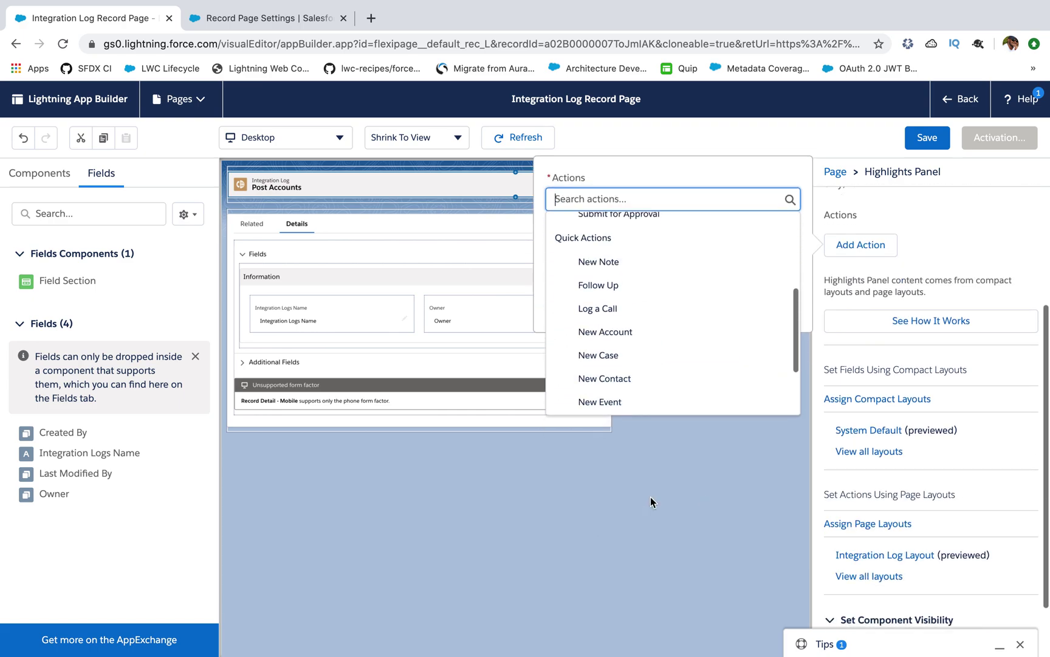
{"action": "scroll", "coordinate": [640, 328], "scroll_direction": "down", "scroll_amount": 3}
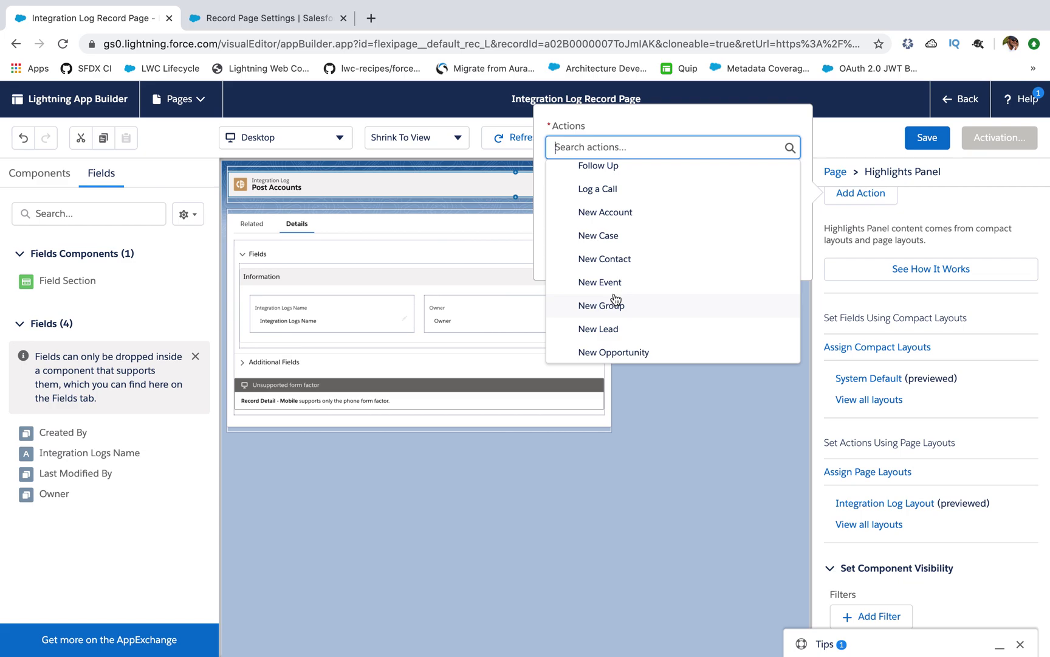
{"action": "scroll", "coordinate": [615, 298], "scroll_direction": "up", "scroll_amount": 10}
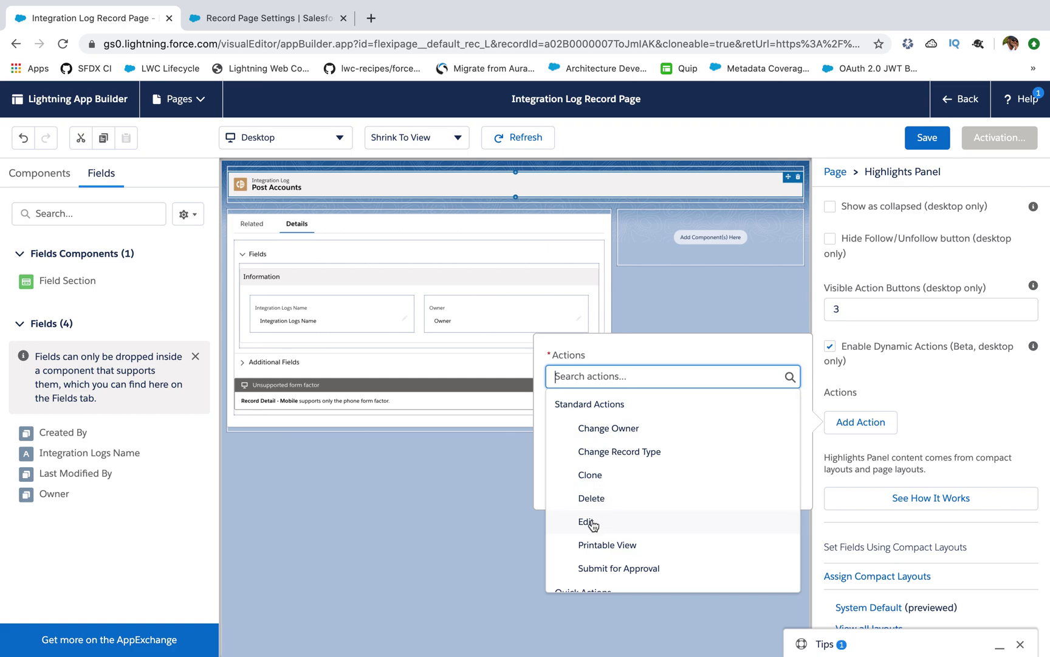
{"action": "left_click", "coordinate": [588, 522]}
{"action": "left_click", "coordinate": [772, 500]}
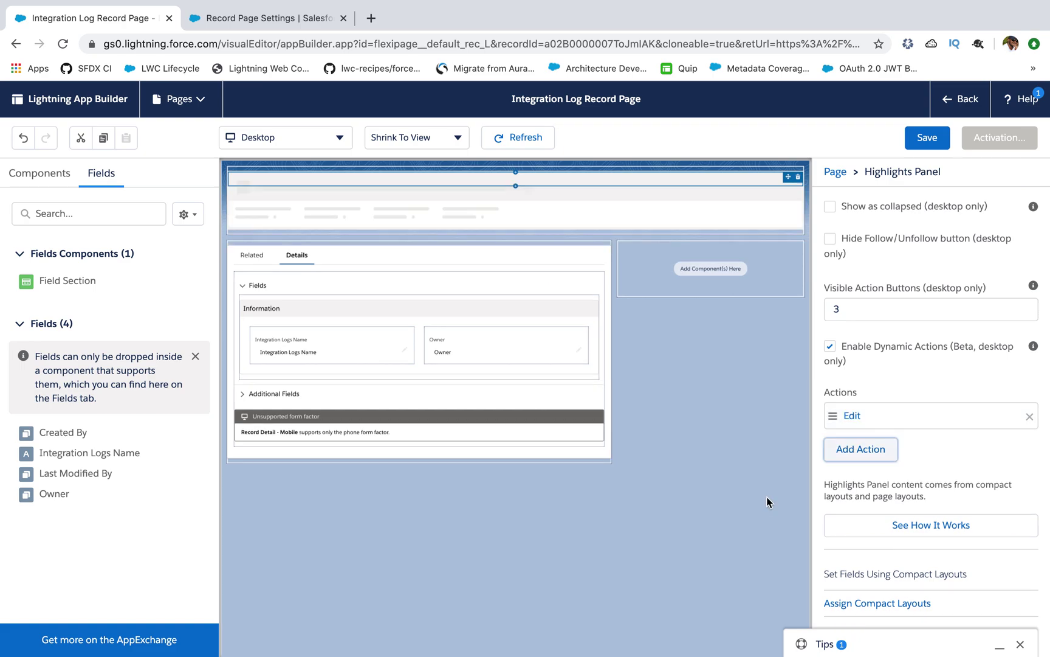
{"action": "left_click", "coordinate": [896, 413]}
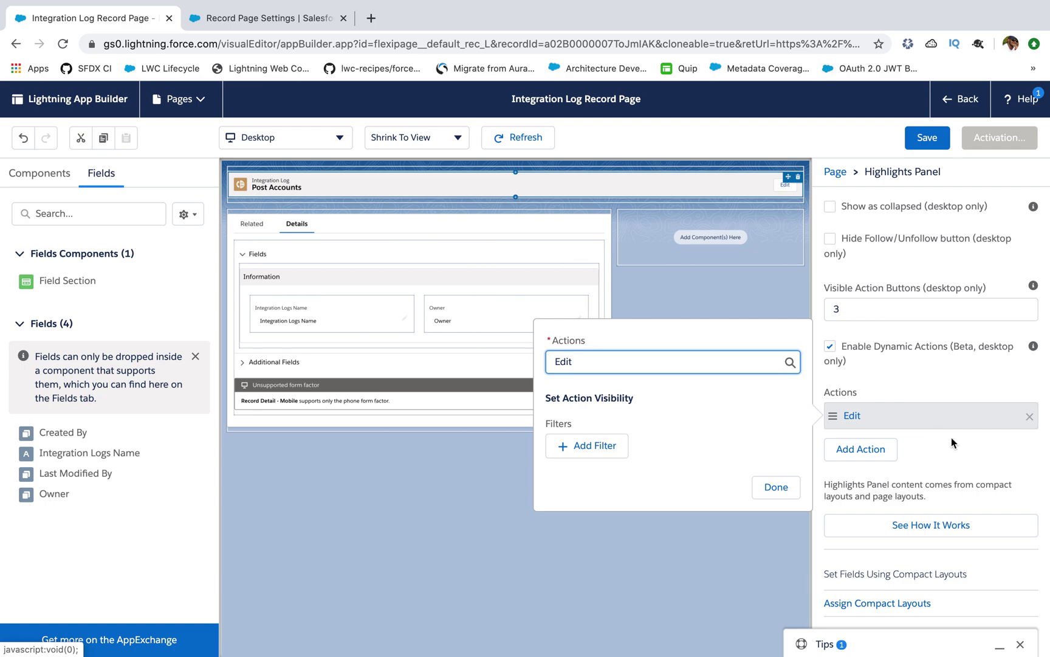
- Start an advanced visibility filter on the Edit action using a Permissions > Standard Permission field
{"action": "left_click", "coordinate": [593, 451]}
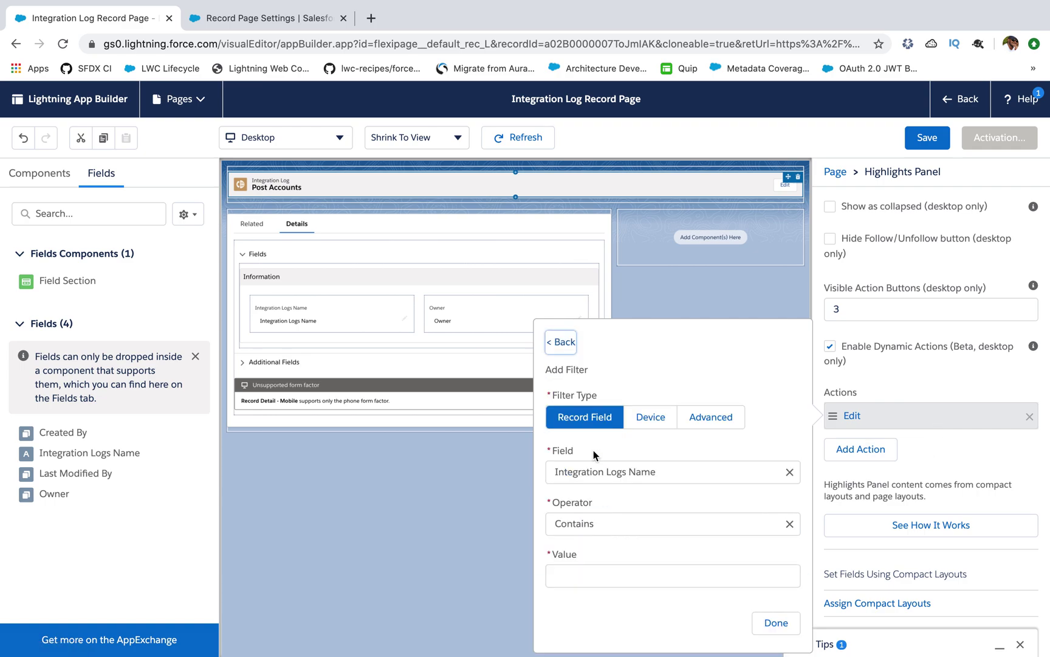
{"action": "left_click", "coordinate": [710, 418]}
{"action": "left_click", "coordinate": [571, 468]}
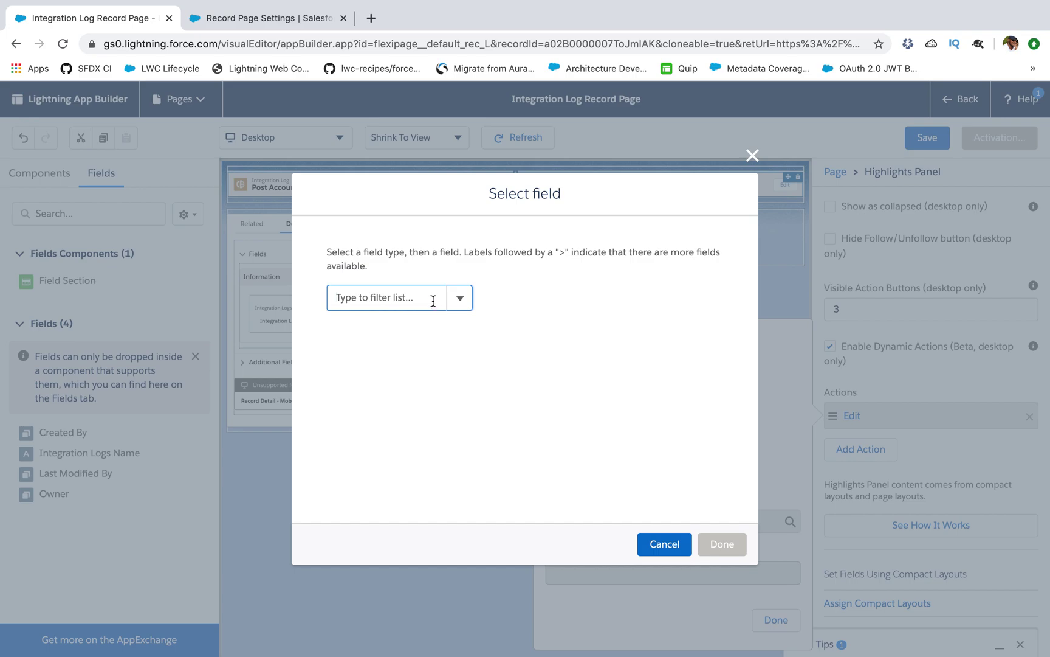
{"action": "left_click", "coordinate": [468, 308]}
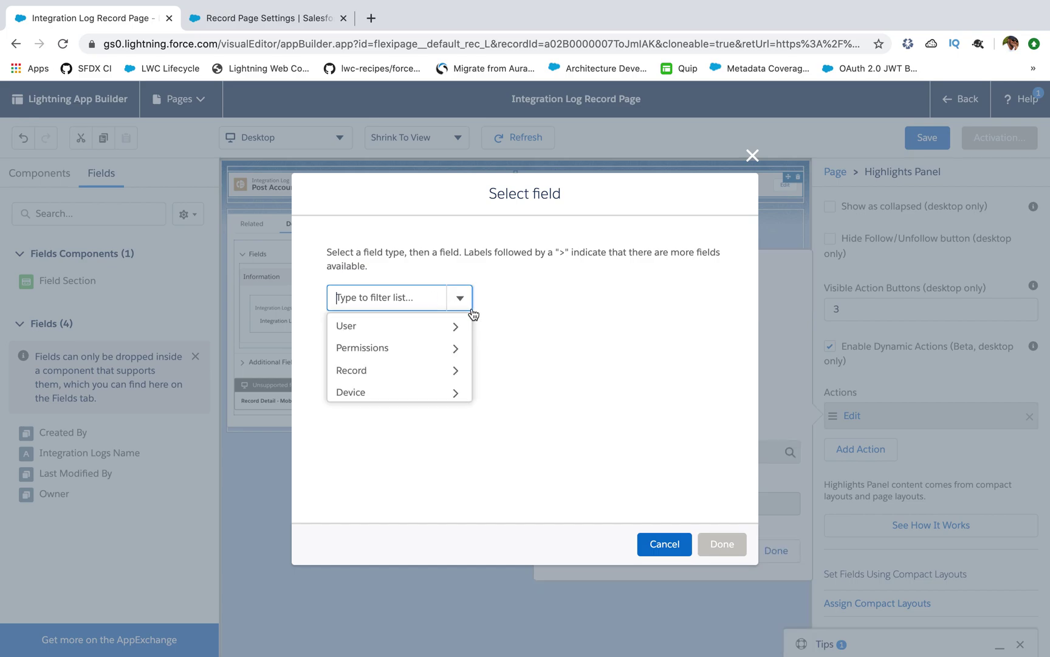
{"action": "left_click", "coordinate": [396, 350]}
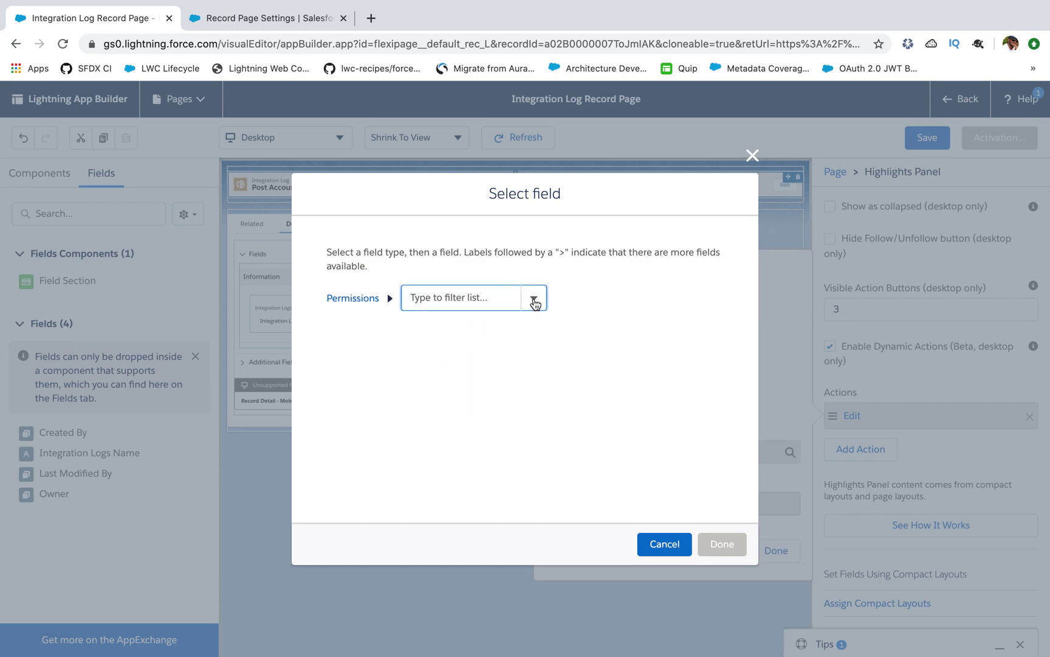
{"action": "left_click", "coordinate": [534, 298]}
{"action": "left_click", "coordinate": [486, 329]}
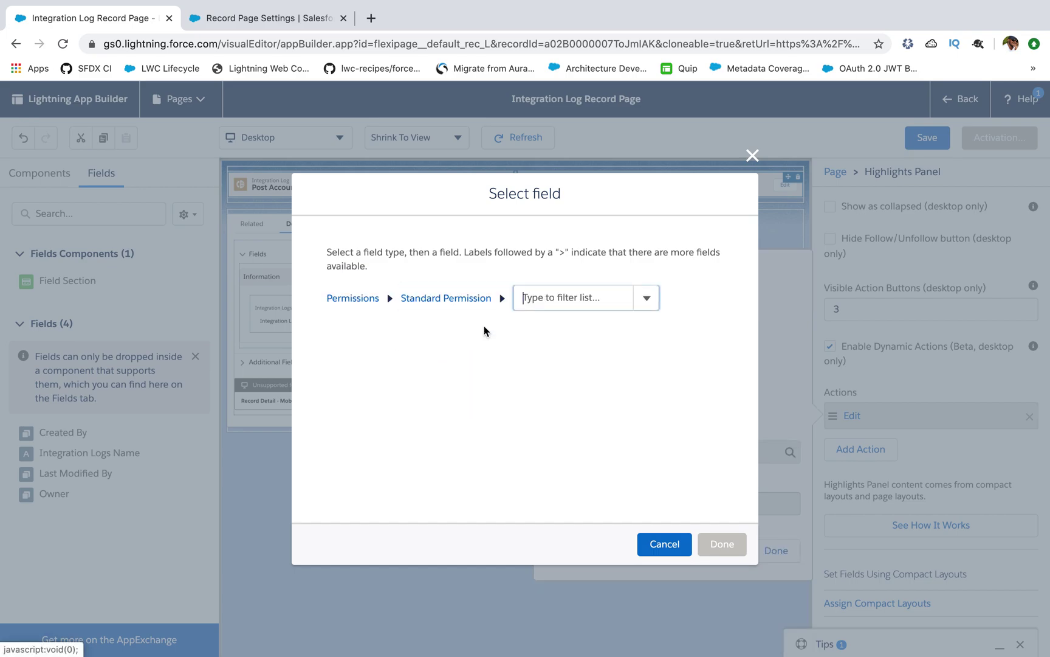
- Filter on API Enabled Equal True, then turn Enable Dynamic Actions off
{"action": "left_click", "coordinate": [647, 299]}
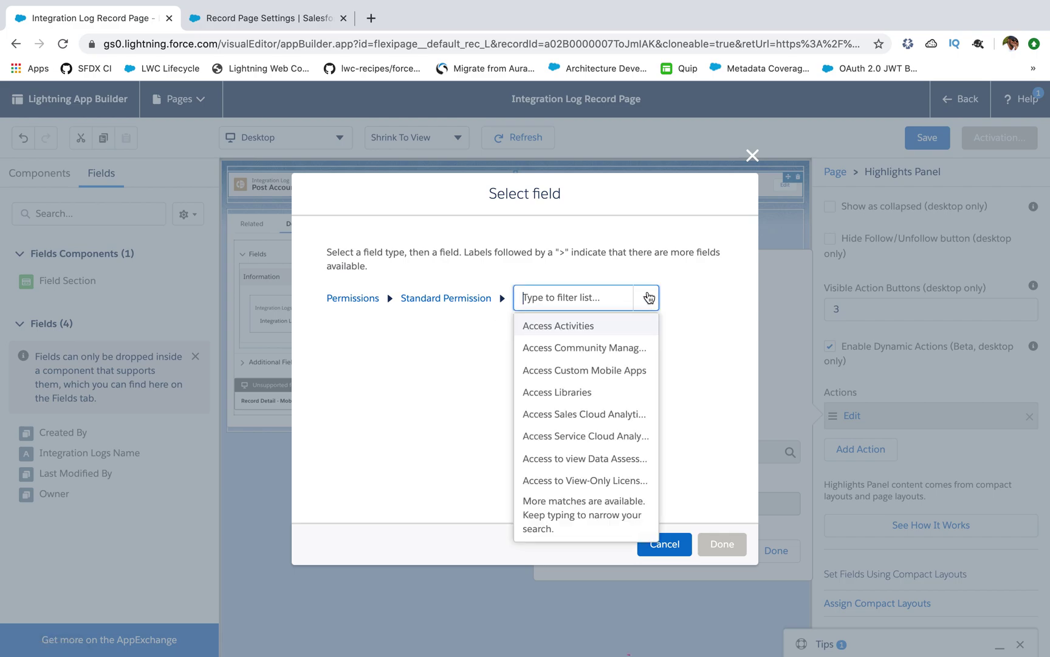
{"action": "scroll", "coordinate": [577, 460], "scroll_direction": "down", "scroll_amount": 3}
{"action": "scroll", "coordinate": [577, 460], "scroll_direction": "down", "scroll_amount": 5}
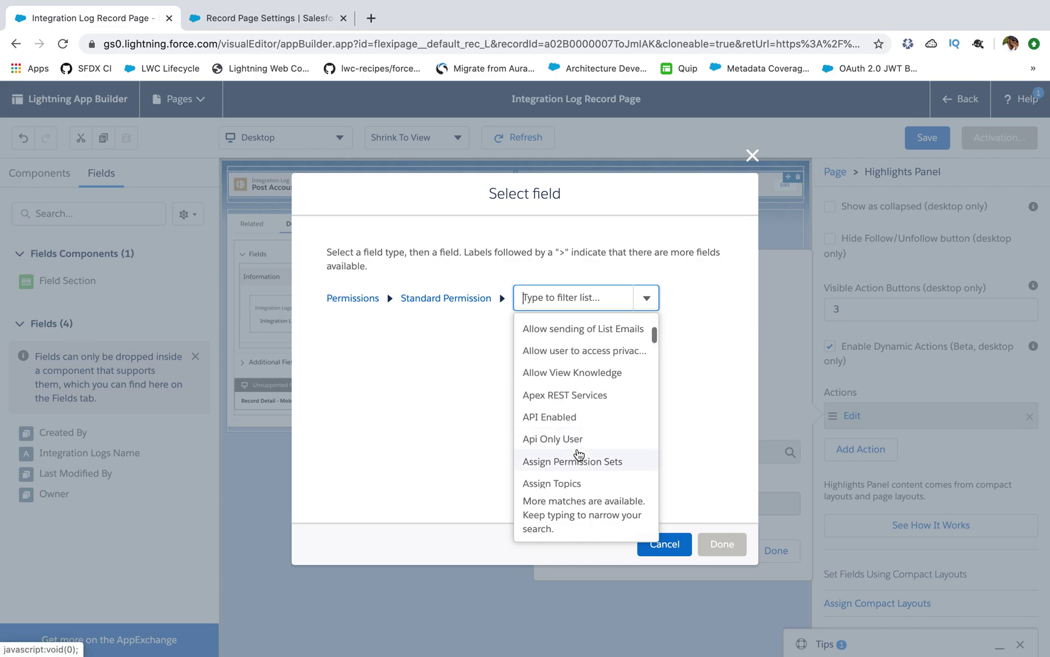
{"action": "left_click", "coordinate": [577, 419]}
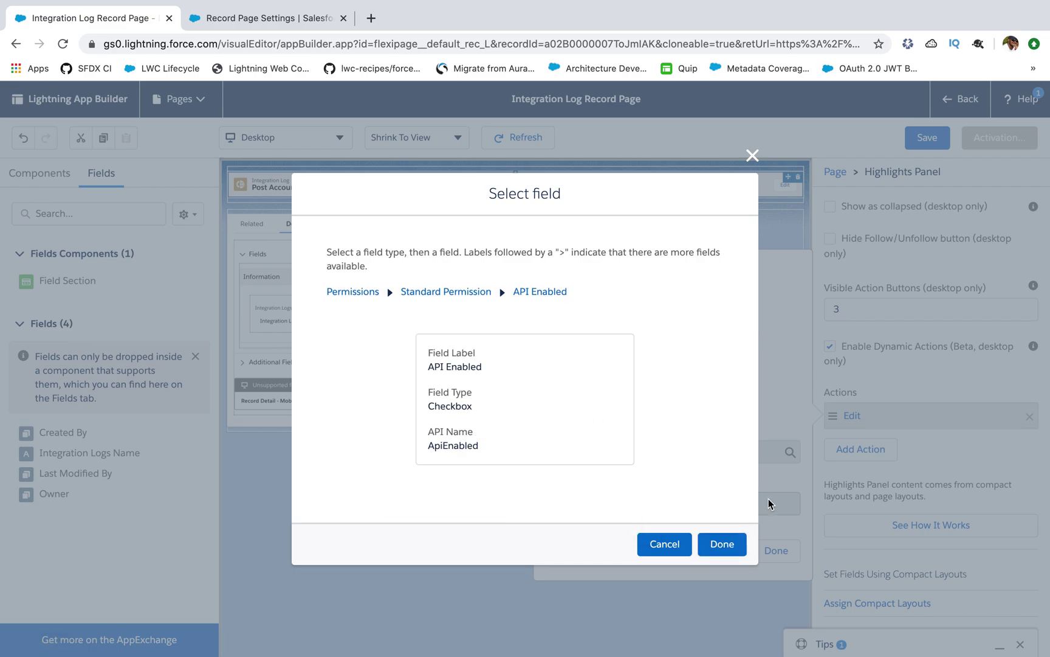
{"action": "left_click", "coordinate": [729, 549]}
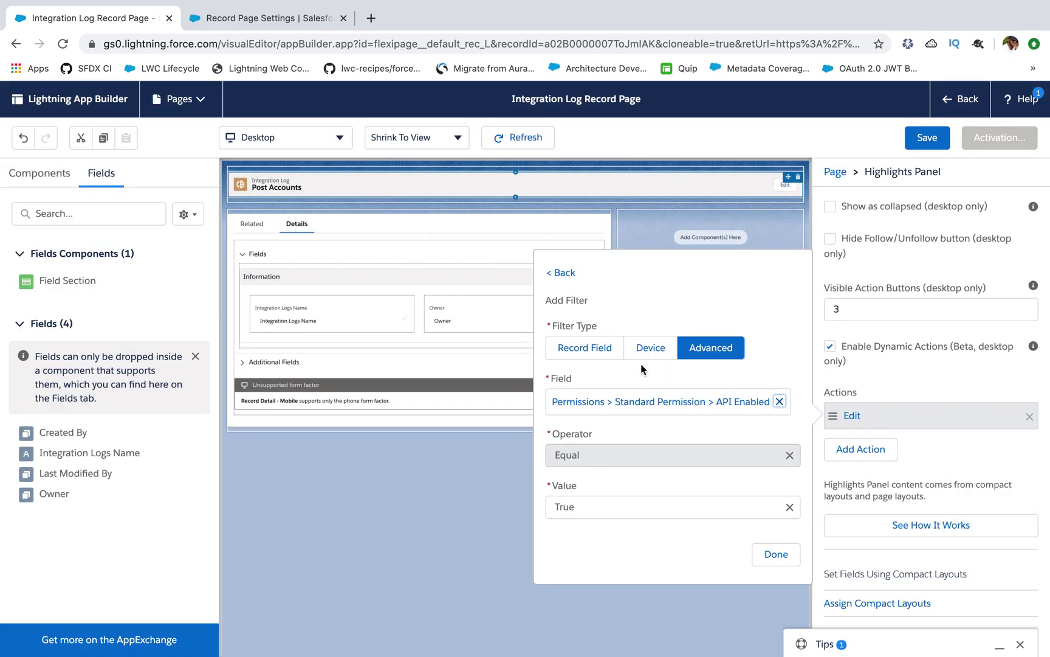
{"action": "left_click", "coordinate": [775, 557]}
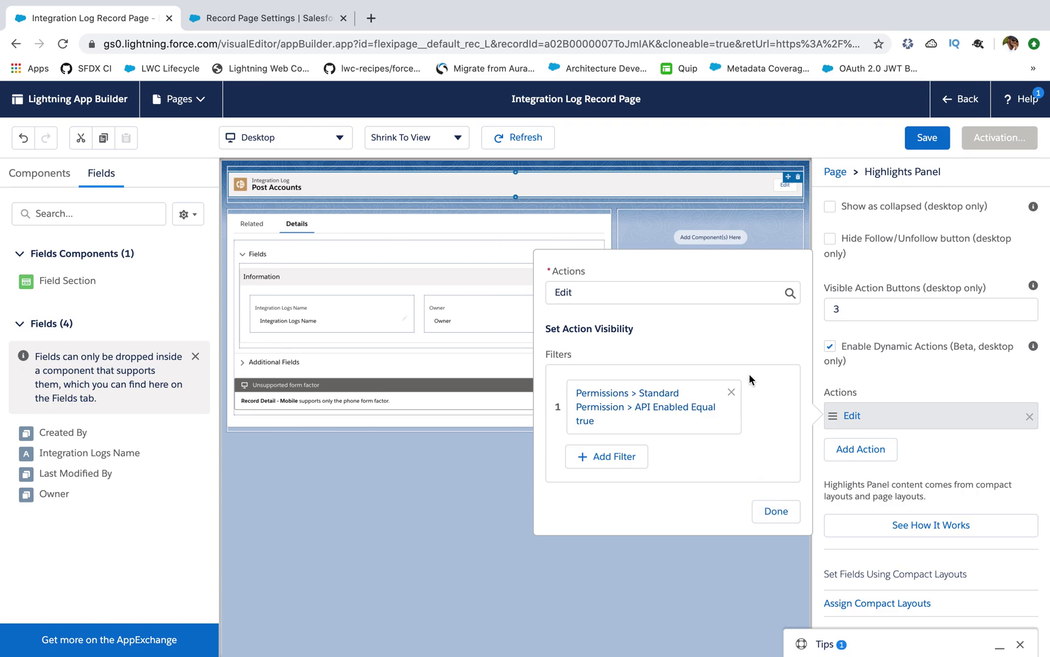
{"action": "left_click", "coordinate": [829, 350]}
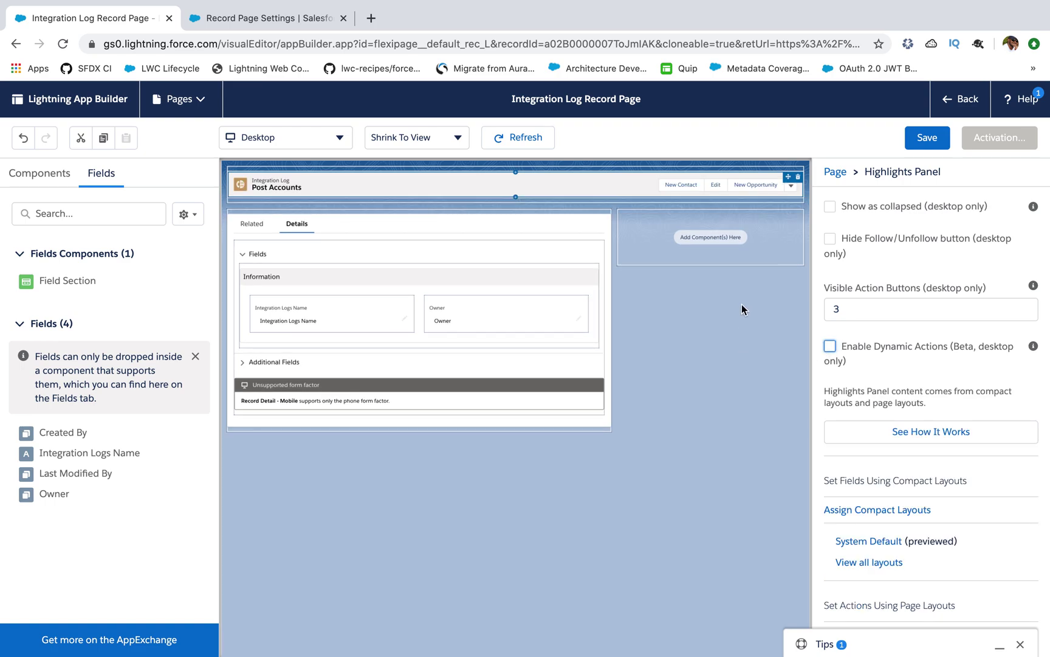
- Save the page and activate it as the Org Default for Desktop
{"action": "left_click", "coordinate": [927, 139]}
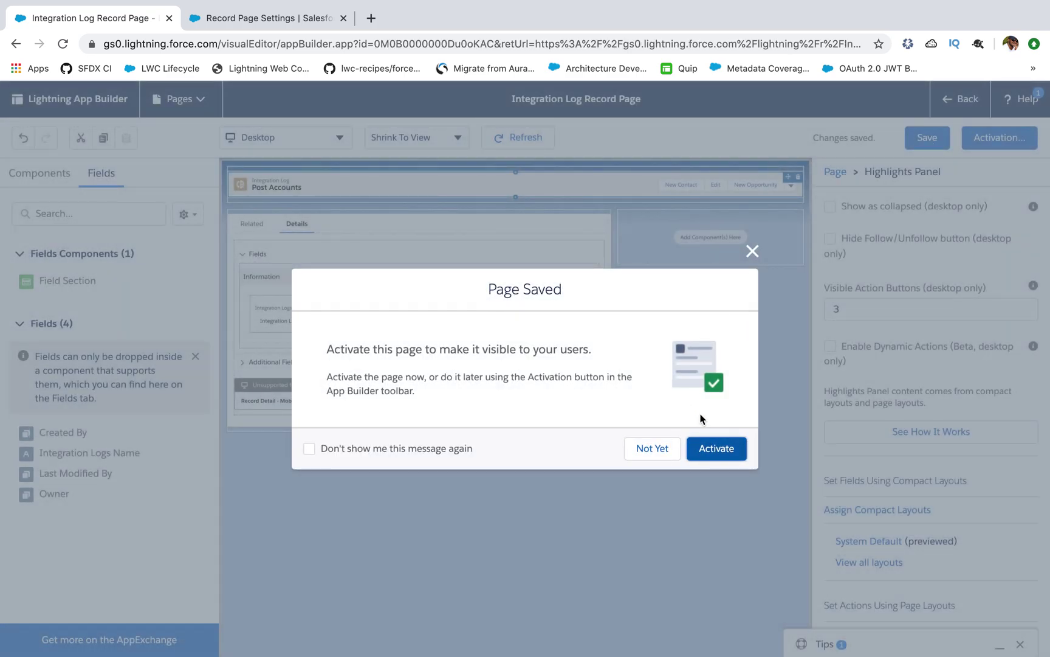
{"action": "left_click", "coordinate": [713, 451]}
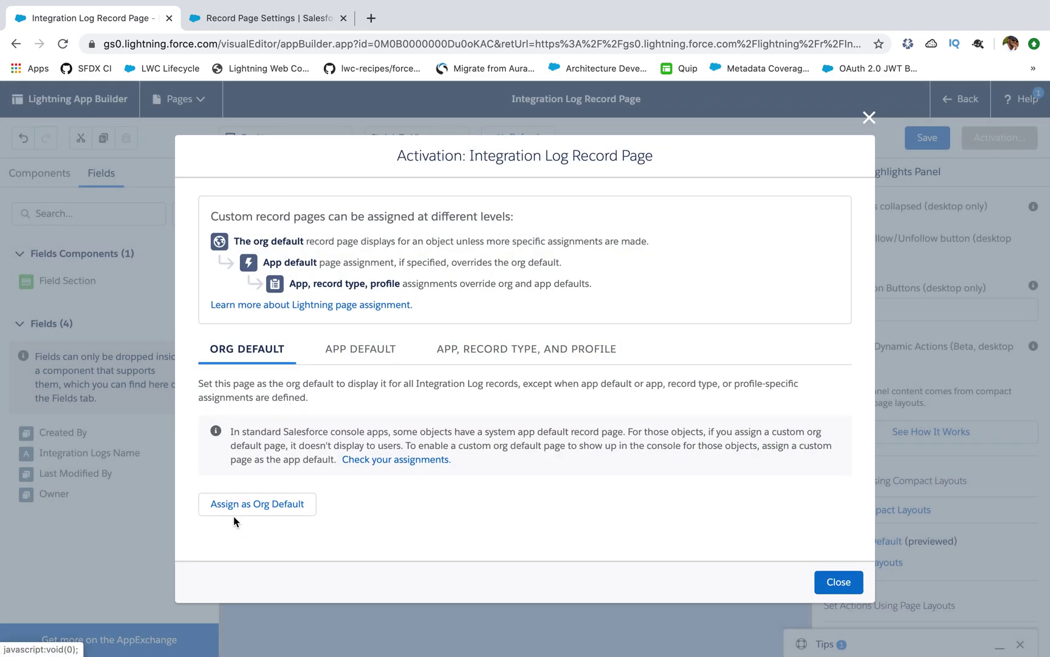
{"action": "left_click", "coordinate": [226, 506]}
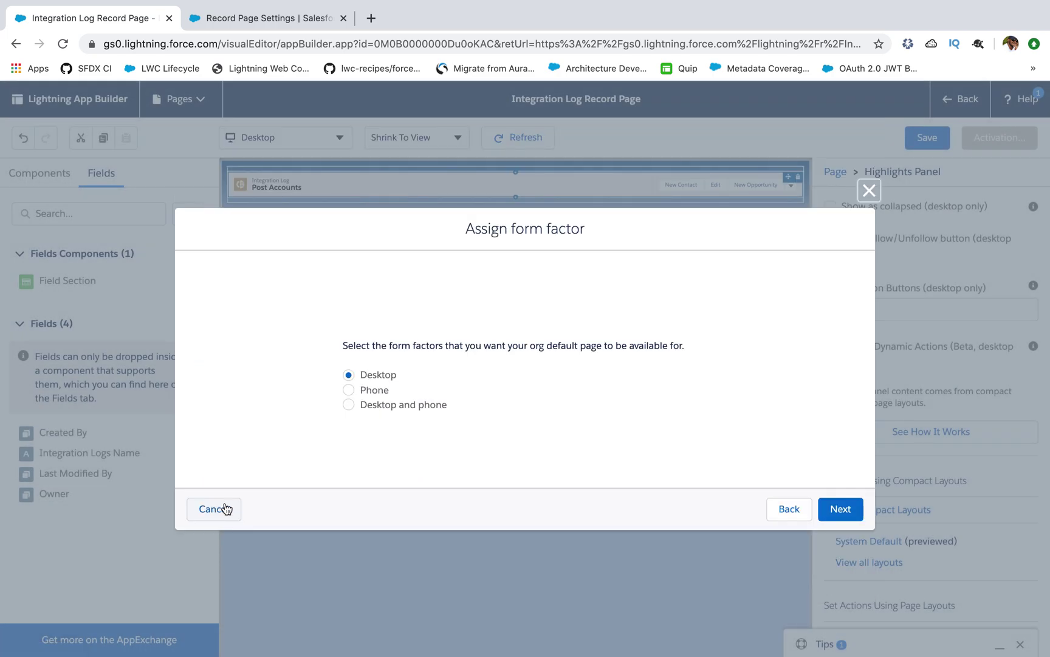
{"action": "left_click", "coordinate": [840, 516]}
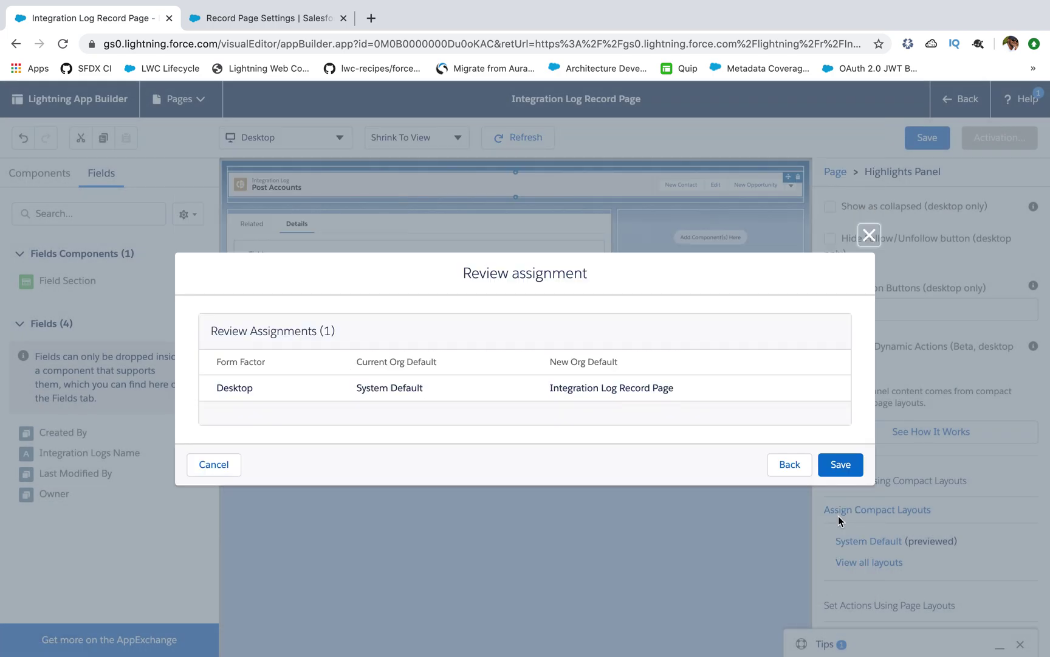
{"action": "left_click", "coordinate": [841, 464]}
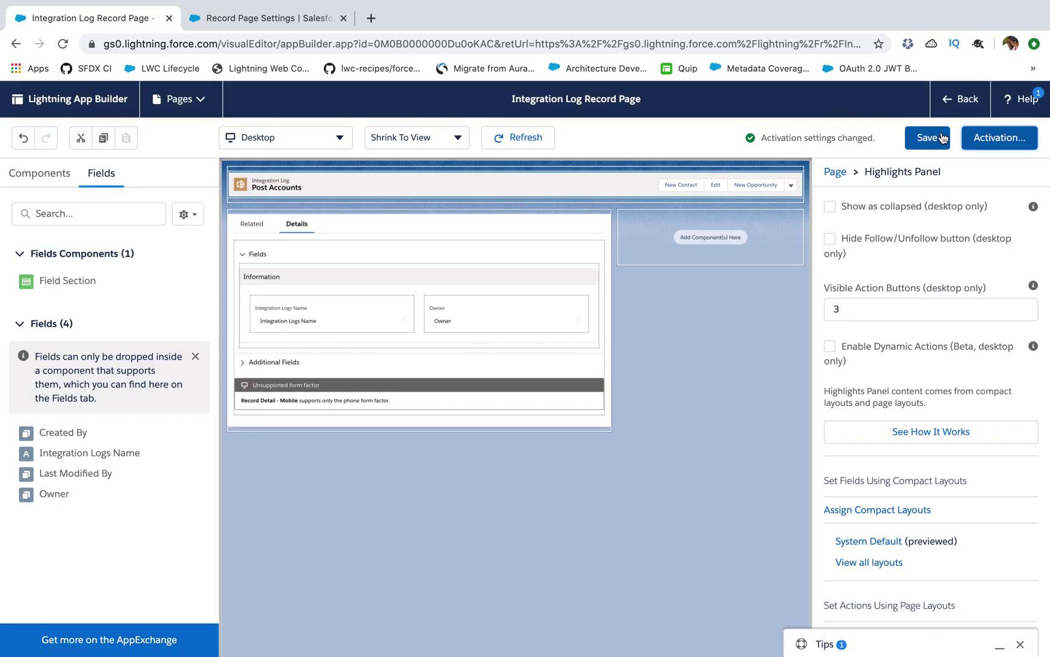
- Return to the Integration Log record and expand the Additional Fields and Fields sections
{"action": "left_click", "coordinate": [947, 108]}
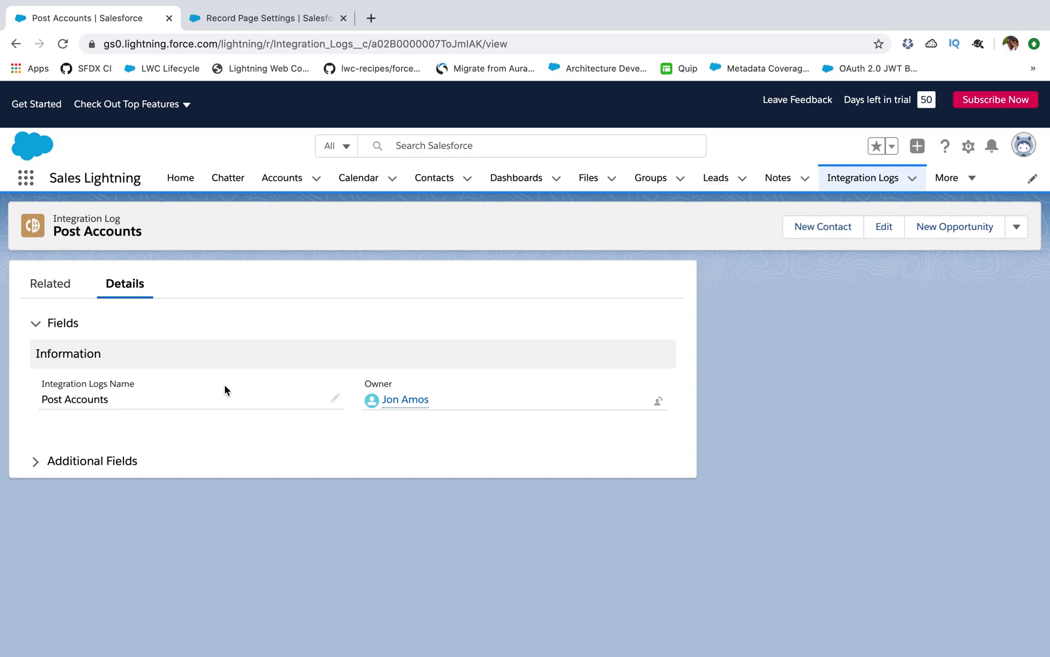
{"action": "left_click", "coordinate": [36, 464]}
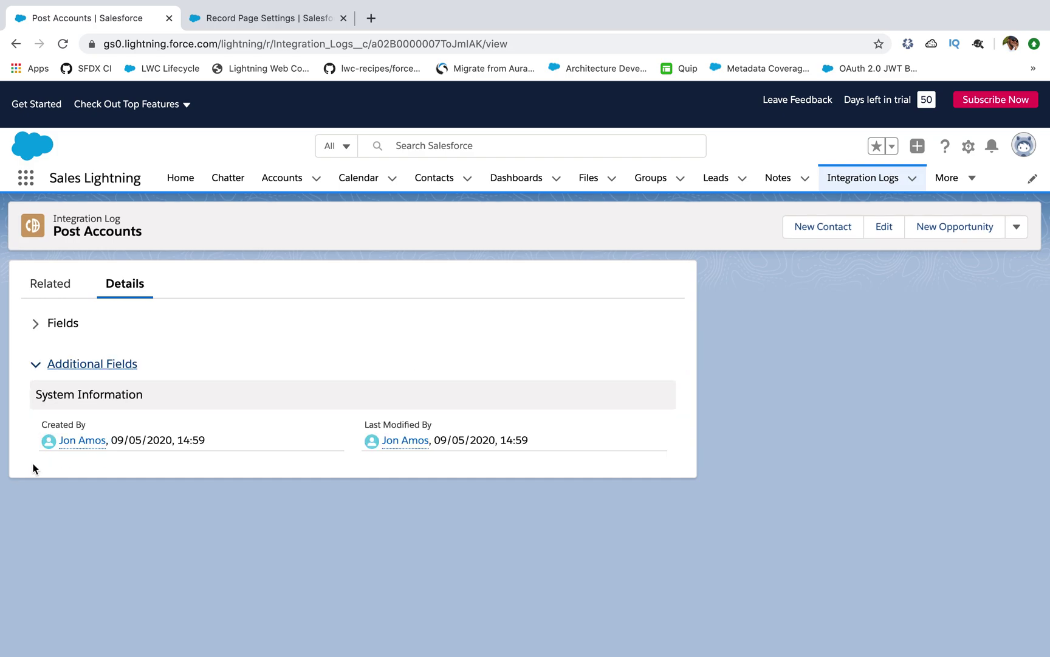
{"action": "left_click", "coordinate": [35, 324]}
- Edit Integration Logs Name inline, replacing 'Accounts' with 'Contacts' to read Post Contacts, and save
{"action": "left_click", "coordinate": [335, 398]}
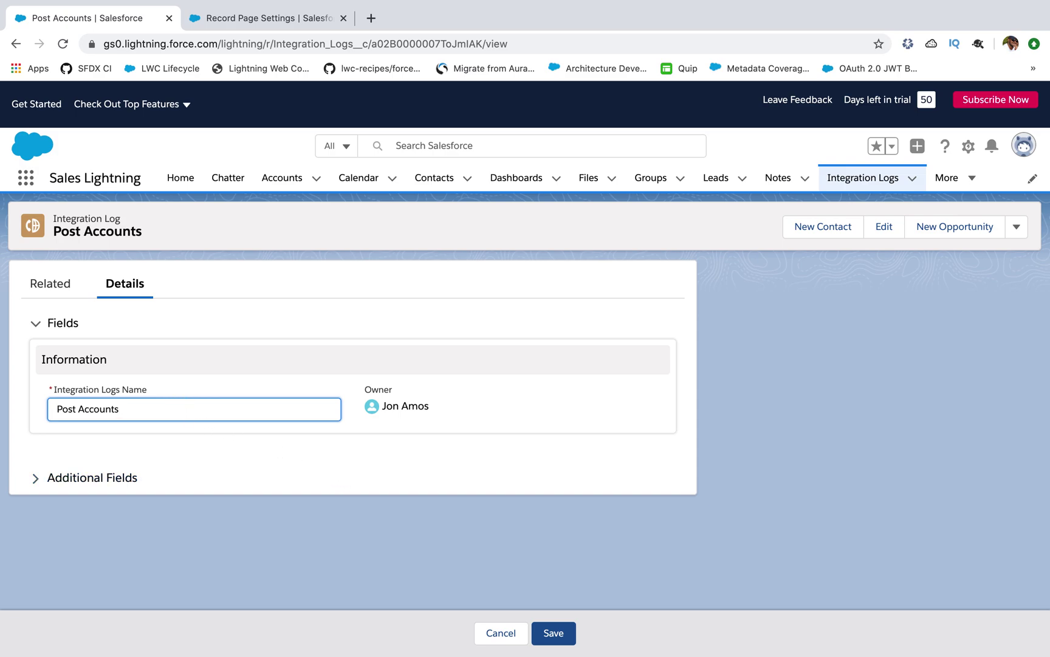
{"action": "key", "text": "BackSpace"}
{"action": "key", "text": "BackSpace"}
{"action": "key", "text": "BackSpace"}
{"action": "key", "text": "BackSpace"}
{"action": "key", "text": "BackSpace"}
{"action": "key", "text": "BackSpace"}
{"action": "key", "text": "BackSpace"}
{"action": "key", "text": "BackSpace"}
{"action": "type", "text": "Contacts"}
{"action": "left_click", "coordinate": [562, 632]}
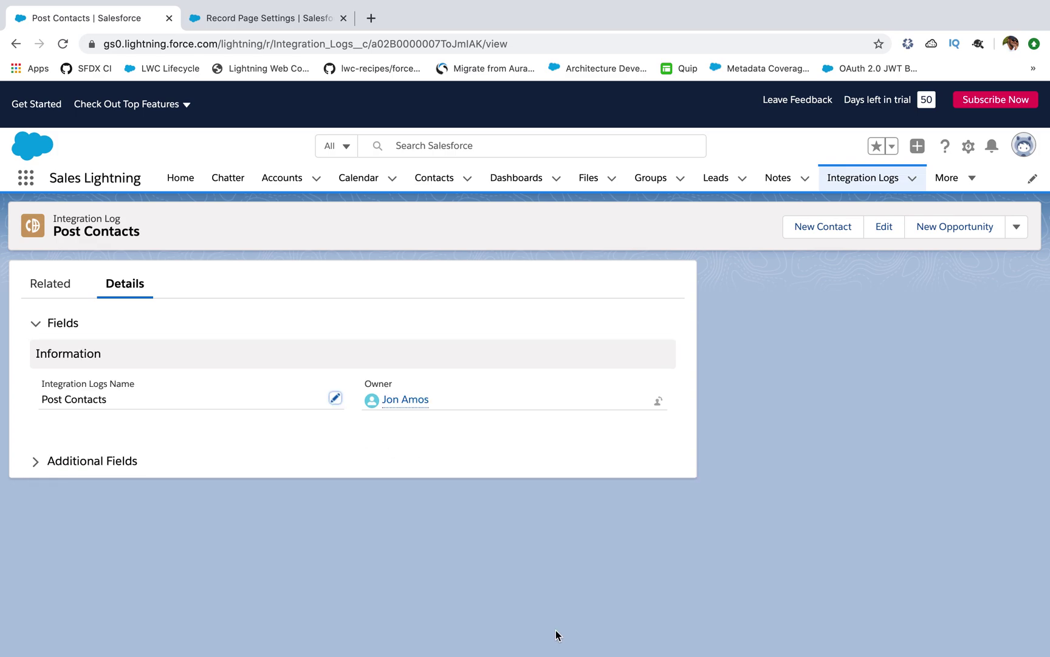